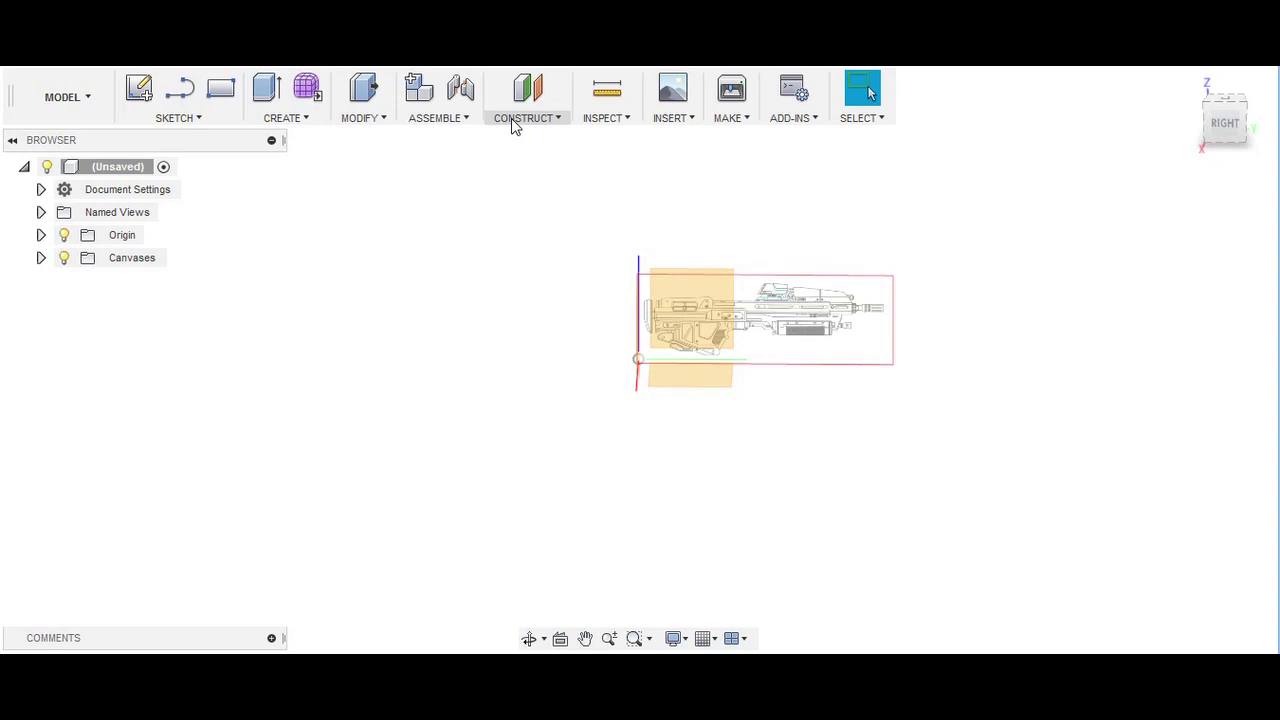
Calibrate the Right Side canvas from the stock's rear to the muzzle tip using the real overall length
left_click(41, 258)
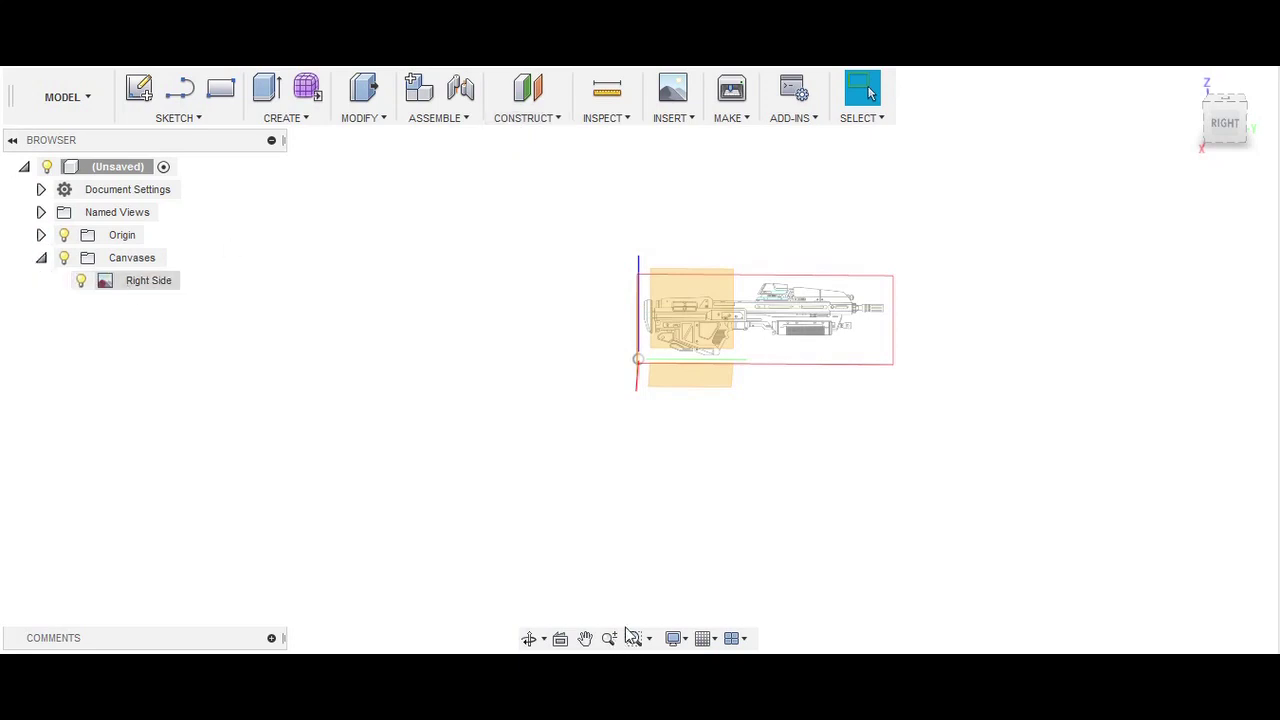
left_click(632, 639)
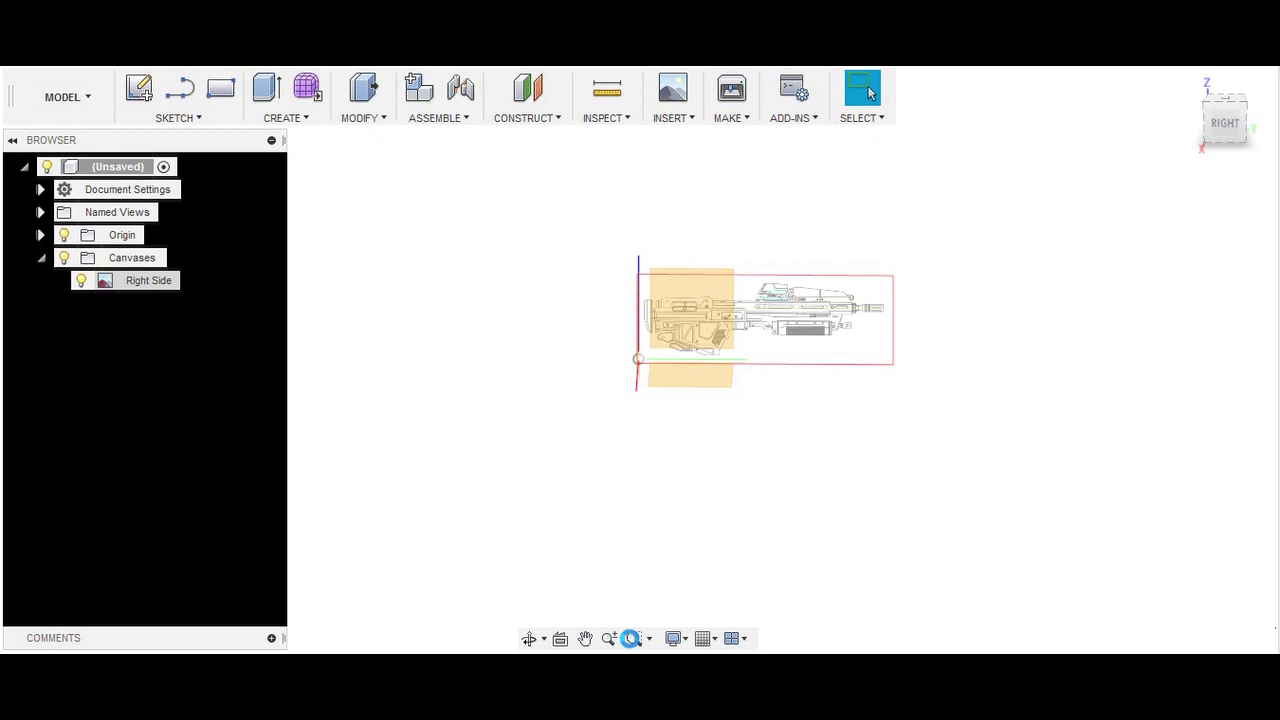
right_click(140, 280)
key("Escape")
left_click_drag(740, 451, 767, 438)
mouse_move(767, 438)
middle_mouse_down()
mouse_move(834, 457)
mouse_move(184, 358)
middle_mouse_up()
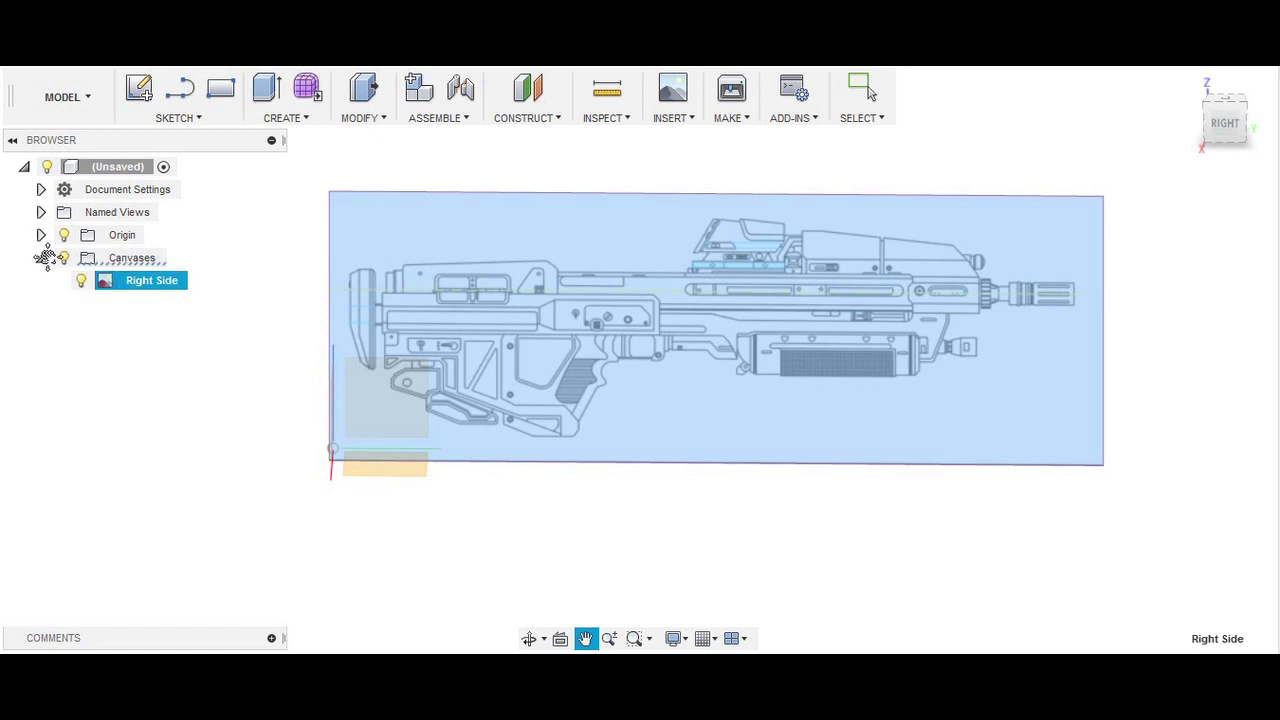
right_click(148, 280)
left_click(183, 340)
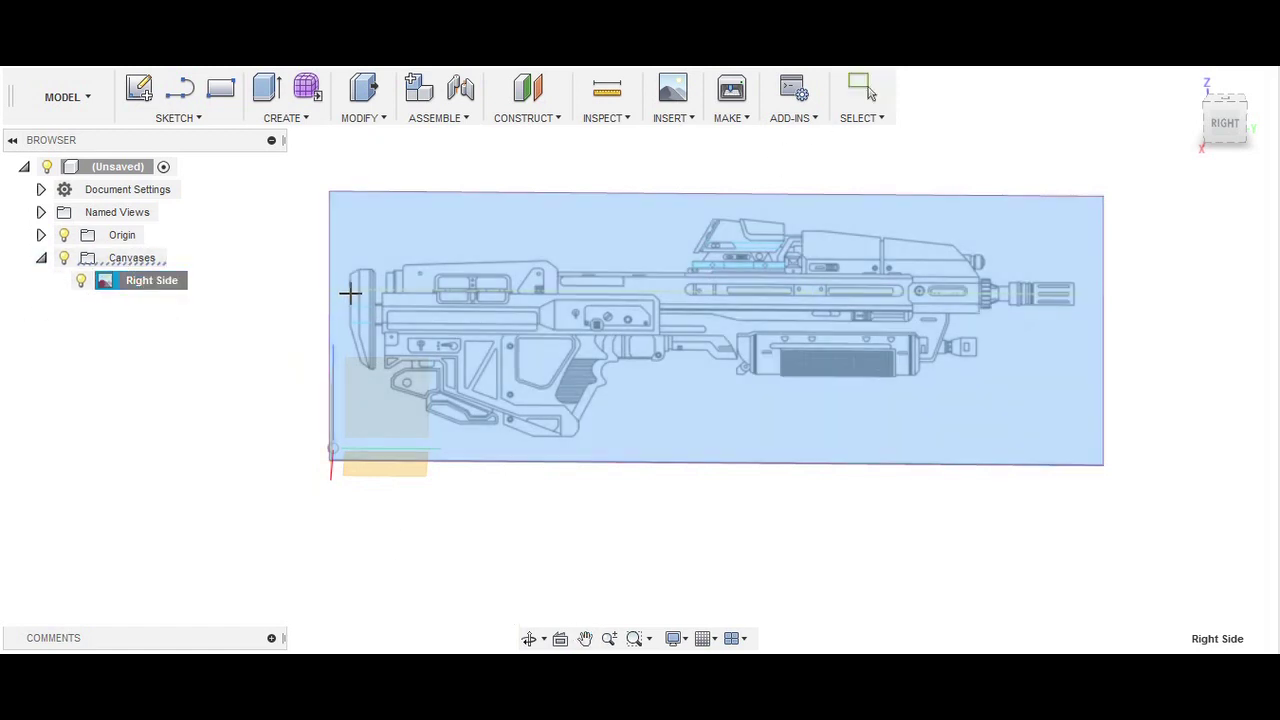
left_click(348, 295)
left_click(1076, 292)
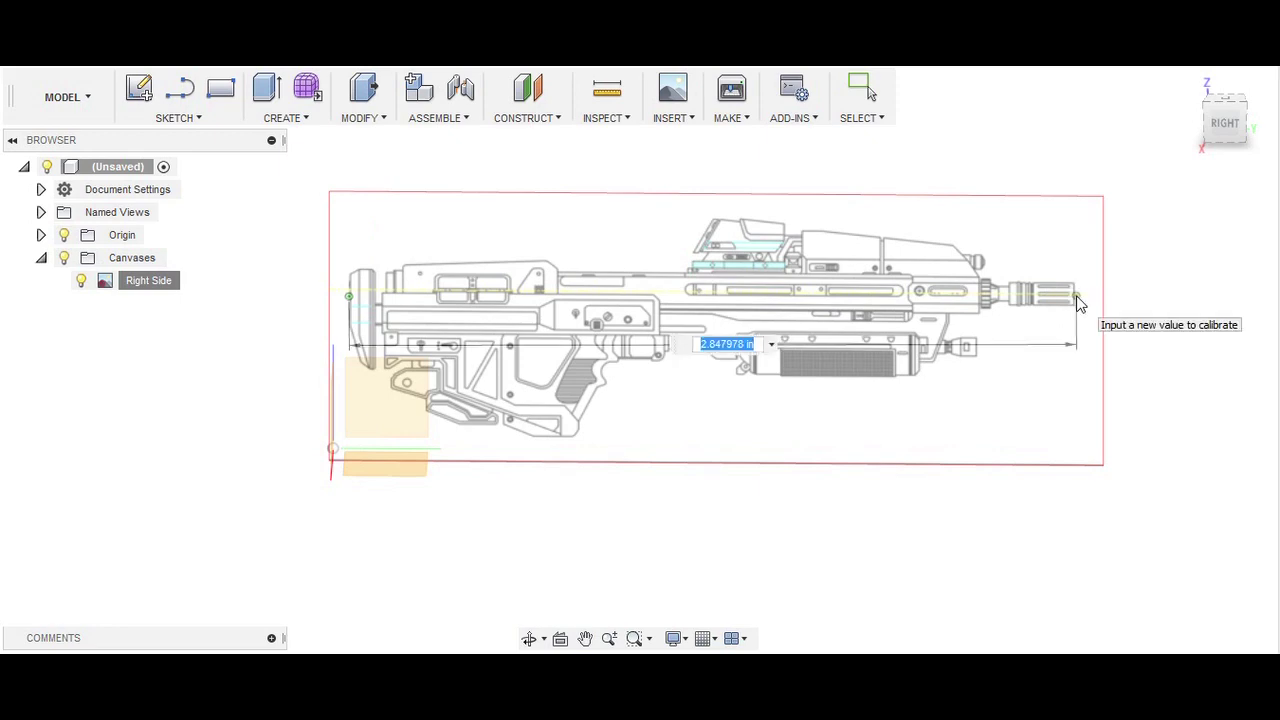
key("Return")
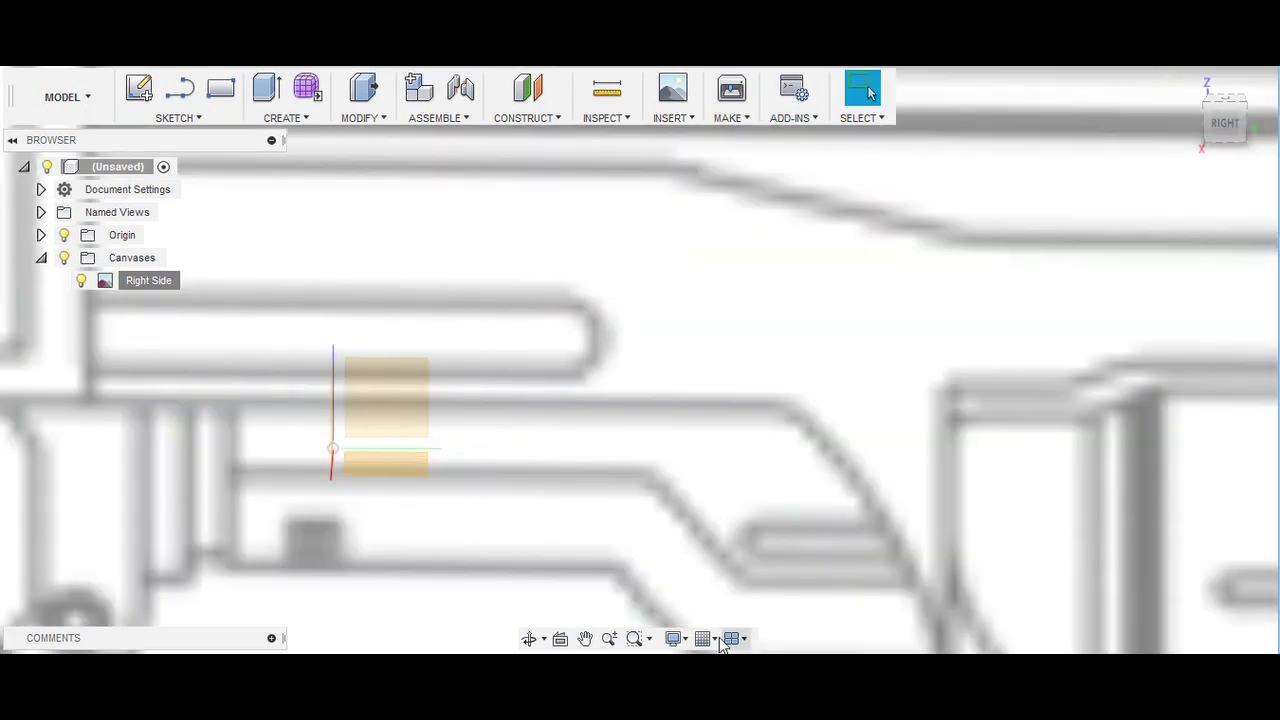
Centre the stock body at an angled view and start a new sketch
left_click(609, 638)
left_click_drag(494, 460, 494, 398)
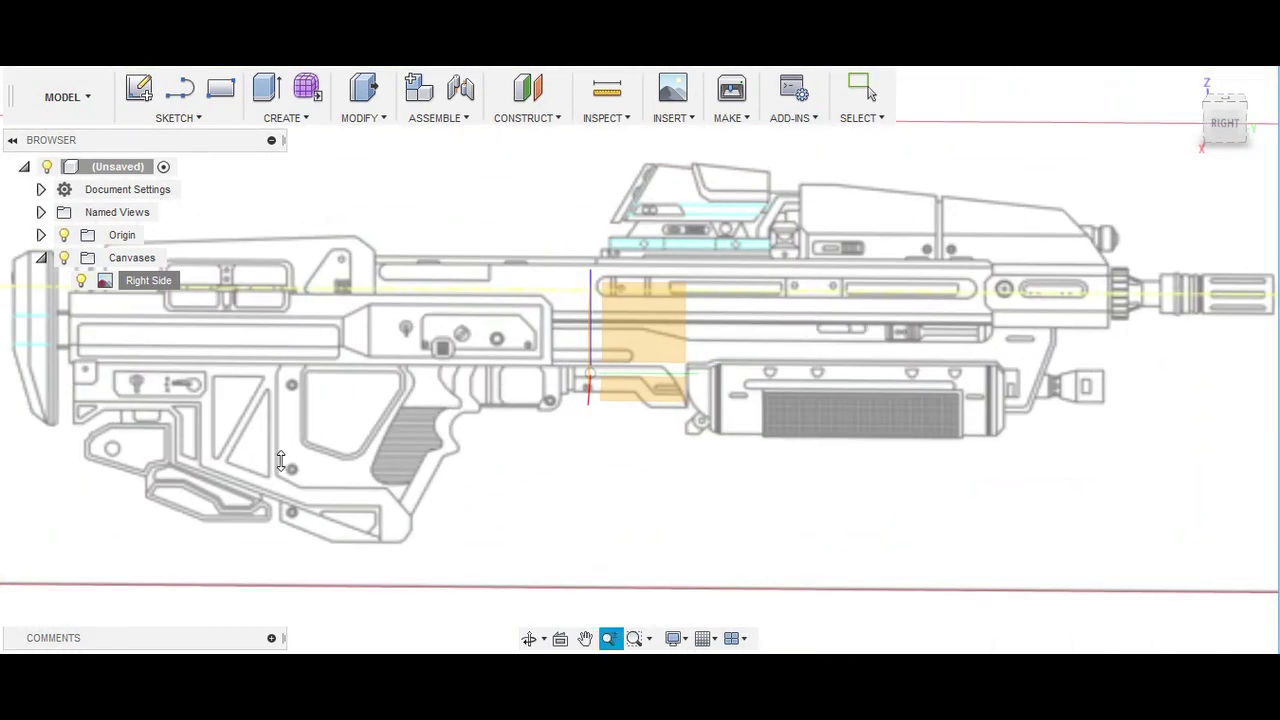
mouse_move(720, 423)
left_mouse_down()
mouse_move(900, 420)
mouse_move(836, 410)
left_mouse_up()
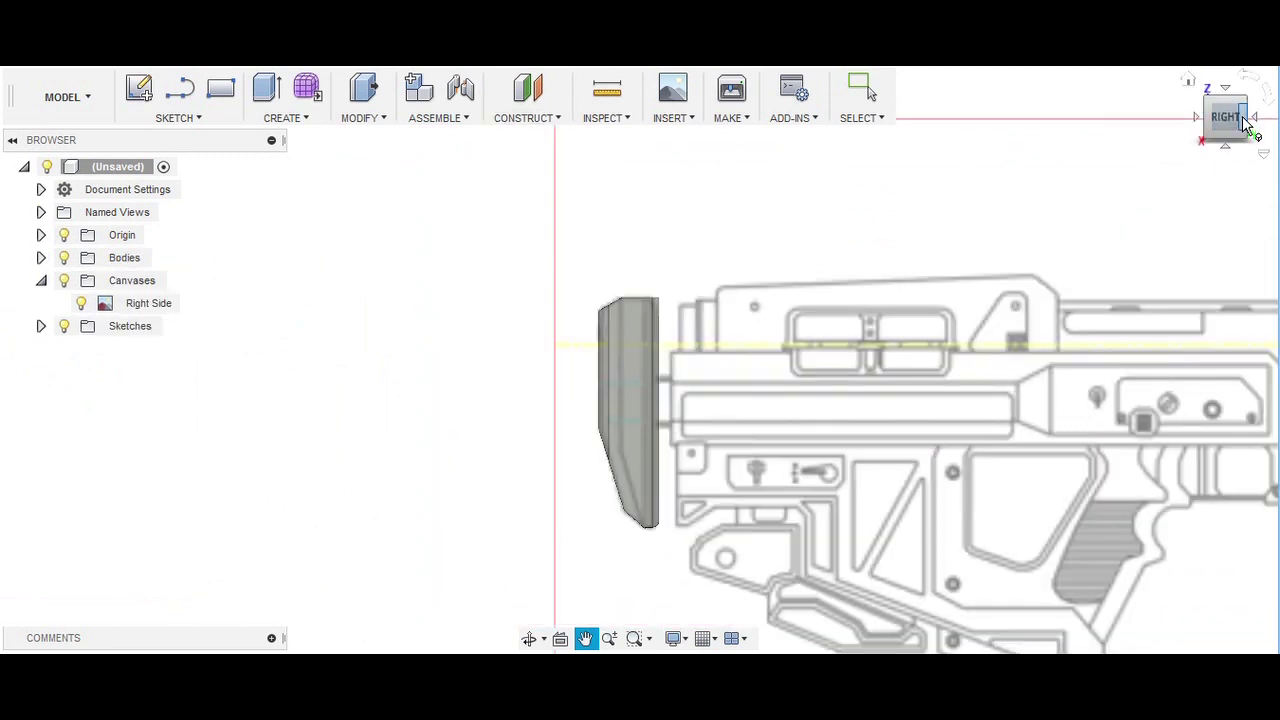
left_click_drag(1228, 115, 1192, 145)
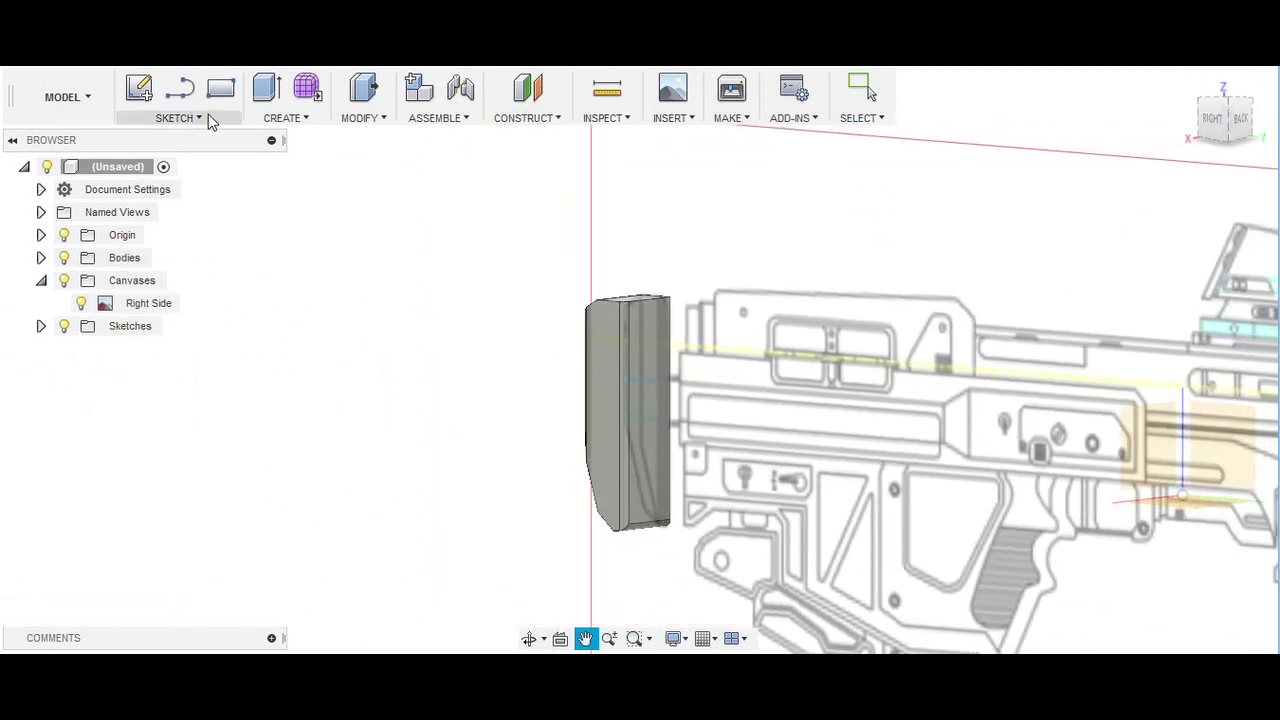
left_click(644, 391)
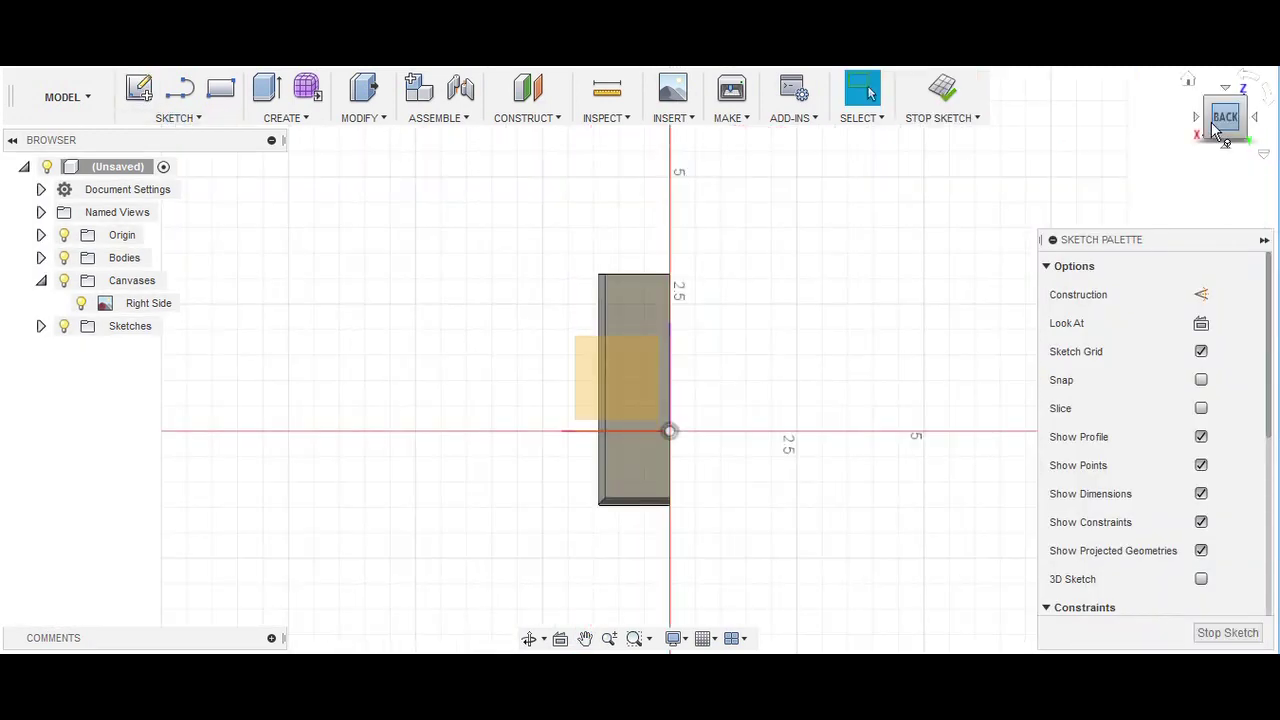
Draw a small two-point receiver-tube circle on the stock face, replacing a misplaced first attempt
left_click(1223, 118)
left_click(197, 128)
left_click(320, 206)
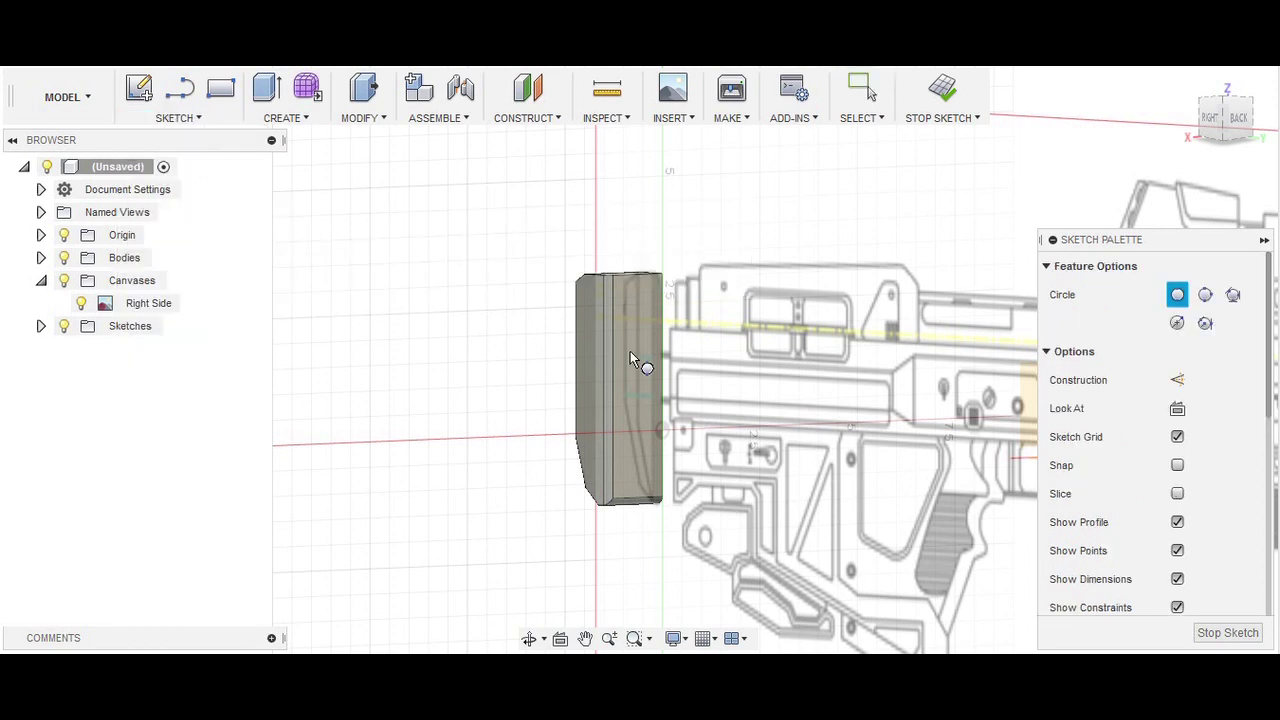
left_click(667, 364)
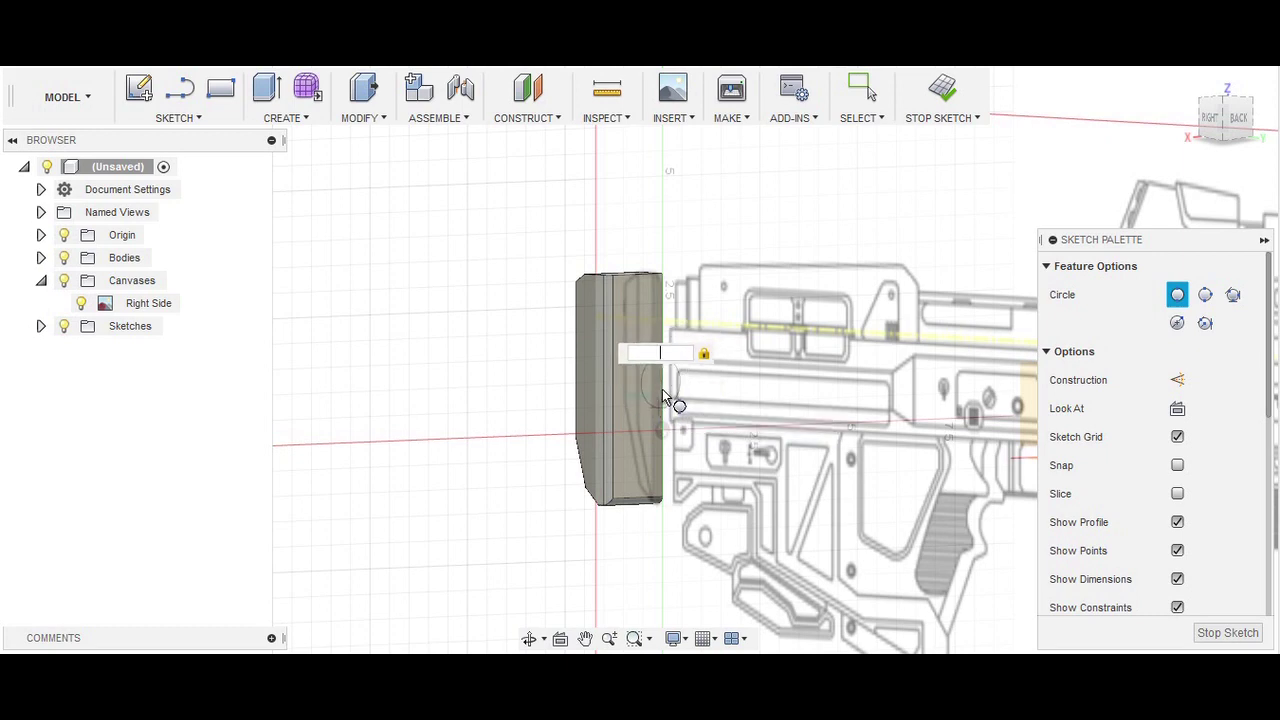
left_click(178, 118)
mouse_move(153, 205)
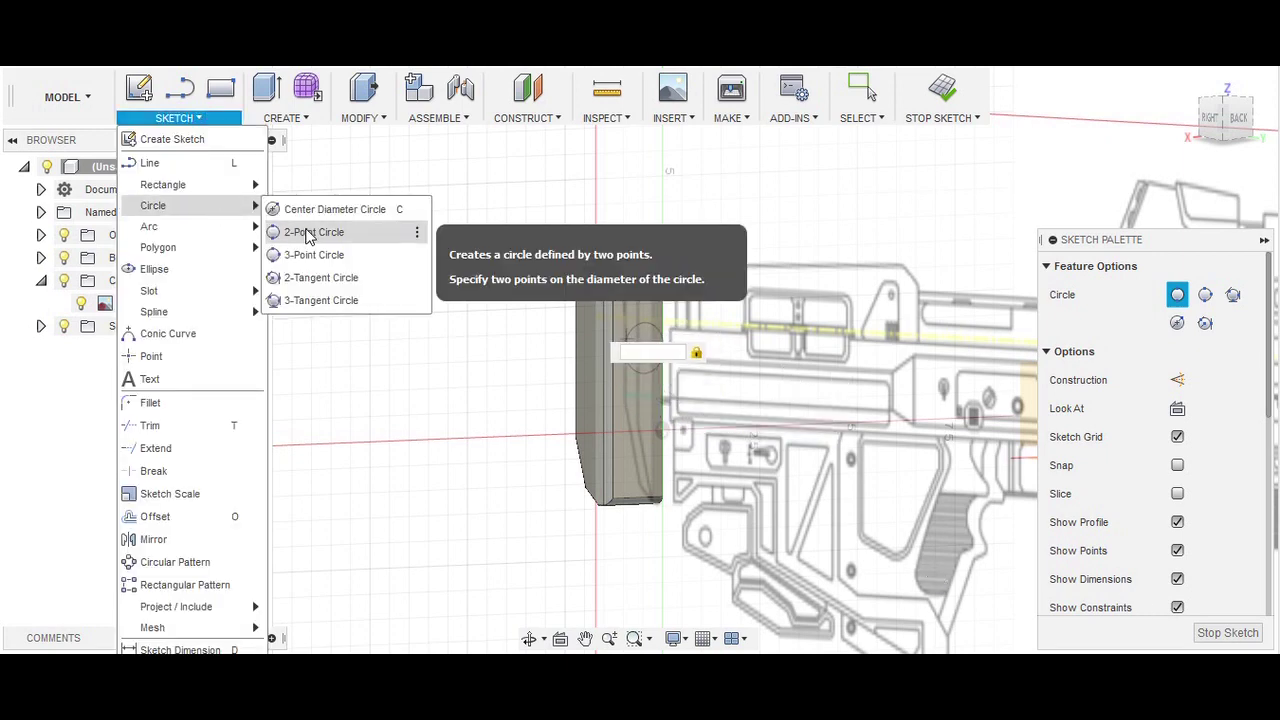
left_click(310, 209)
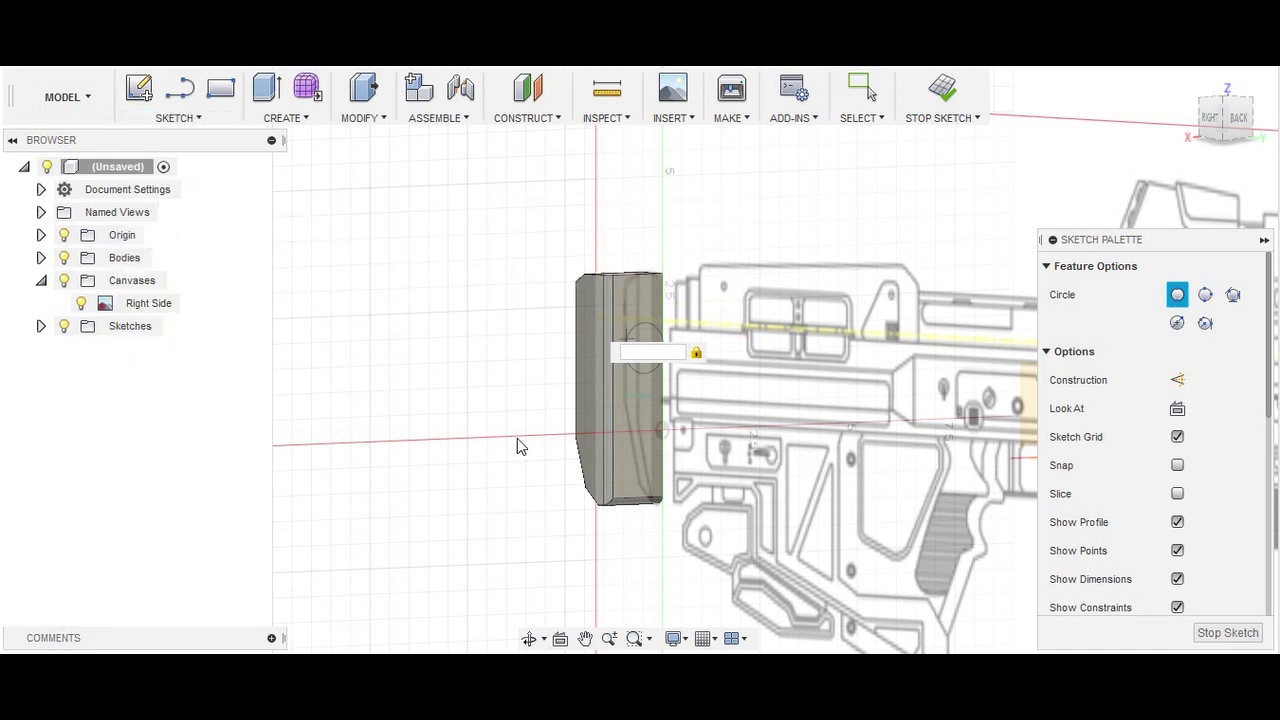
left_click(659, 353)
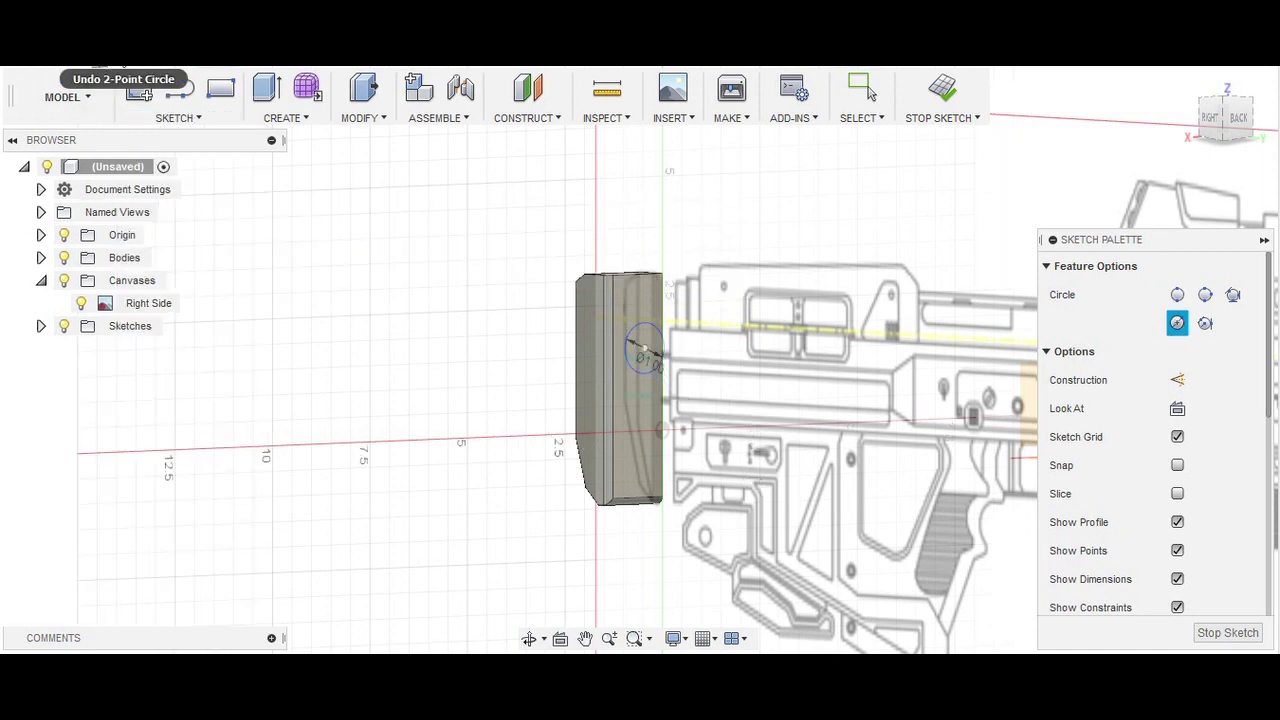
left_click(869, 92)
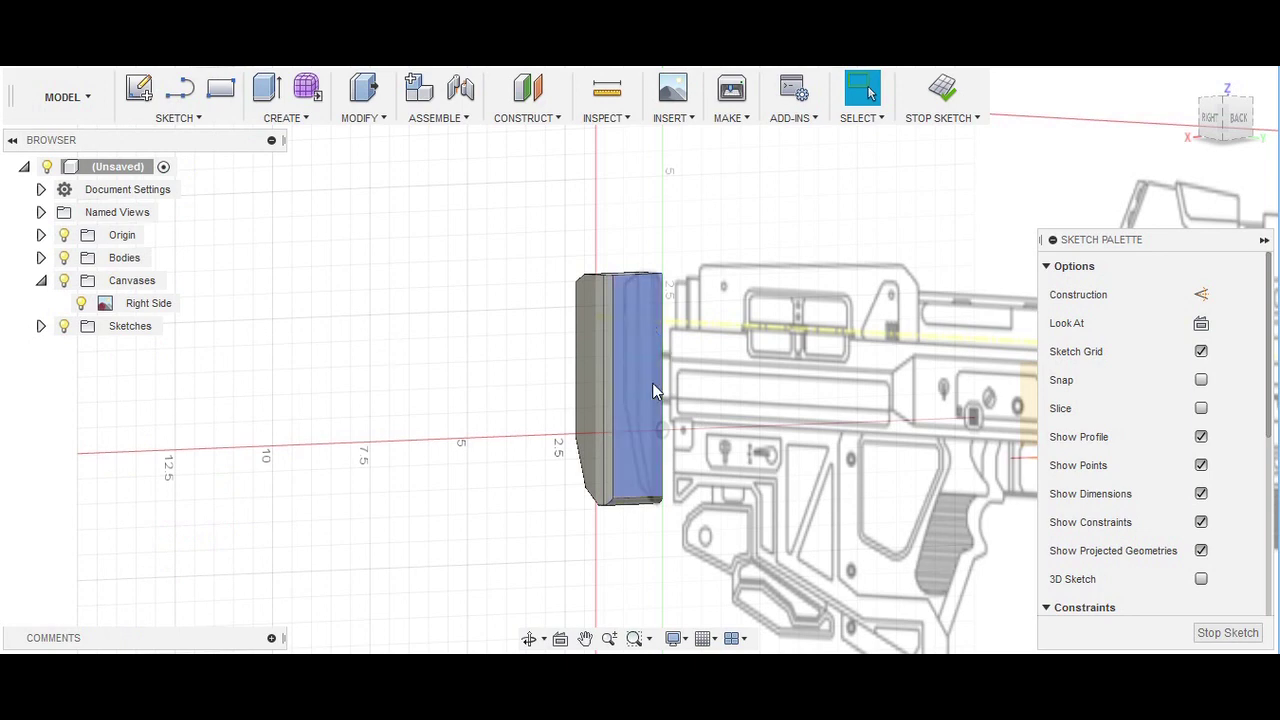
left_click(178, 118)
left_click(320, 236)
left_click(661, 353)
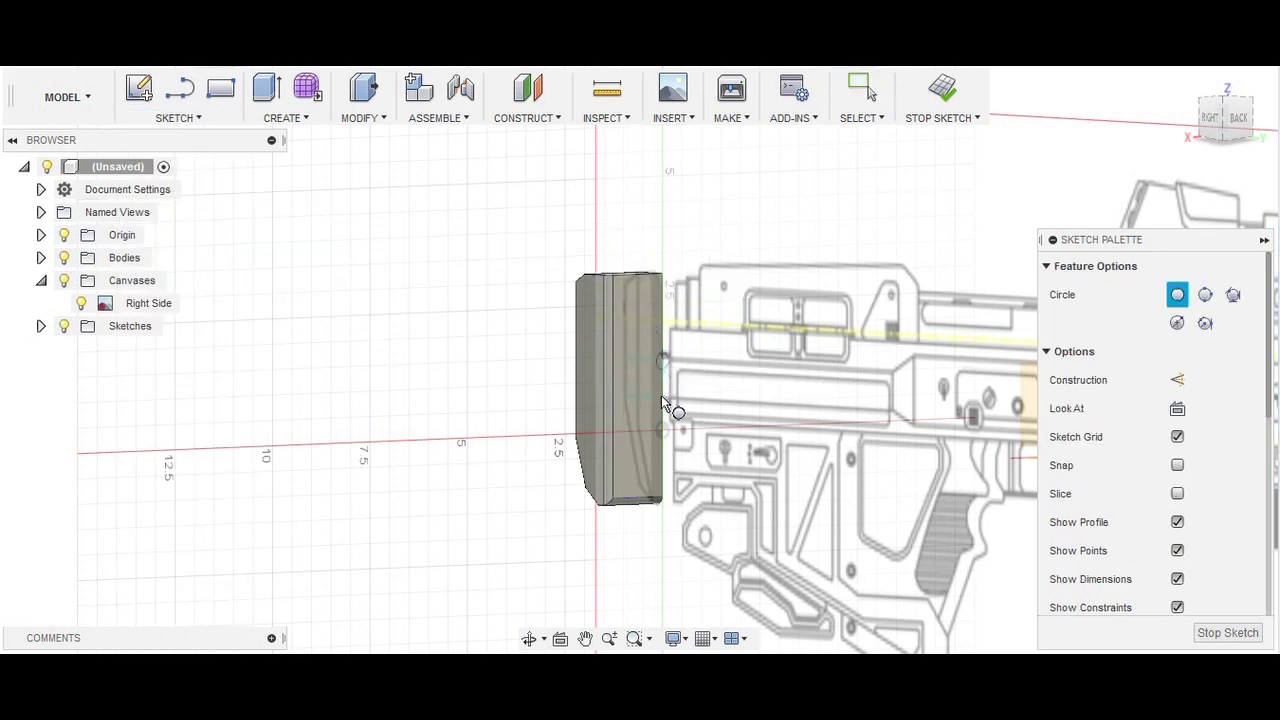
left_click(665, 403)
Finish the sketch and extrude the small circle profile
left_click_drag(1222, 115, 1232, 128)
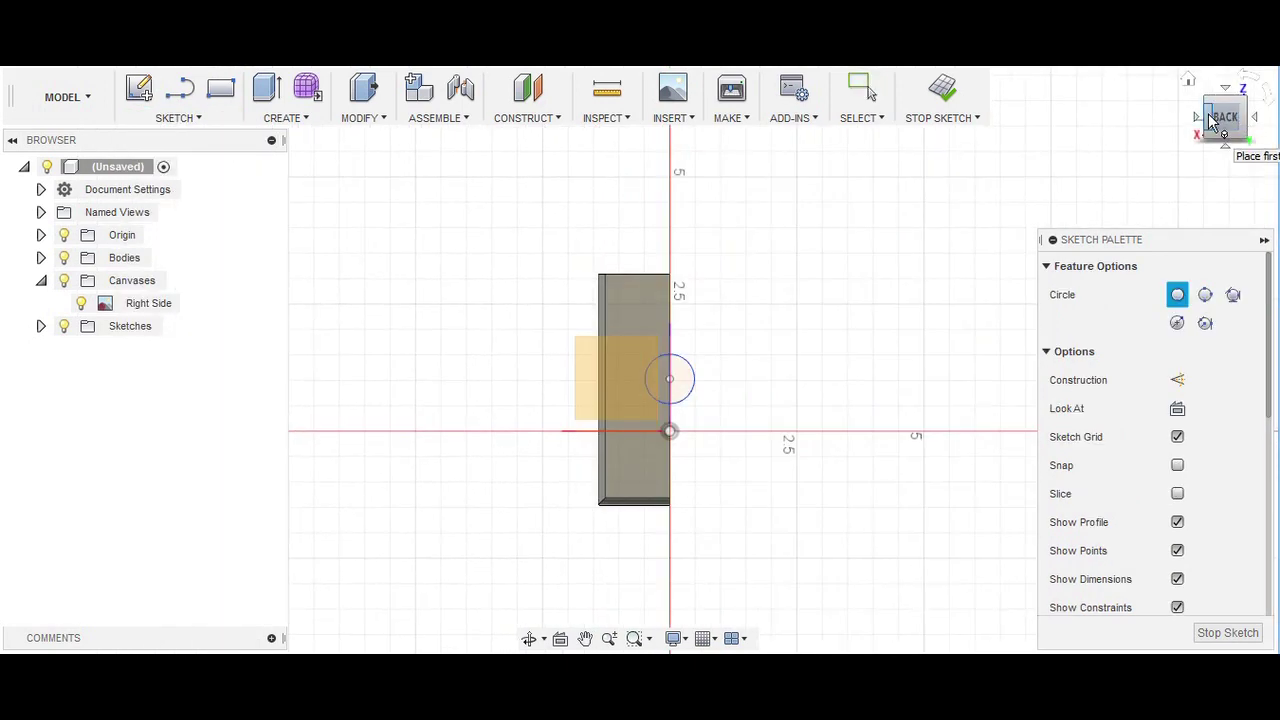
left_click(1227, 633)
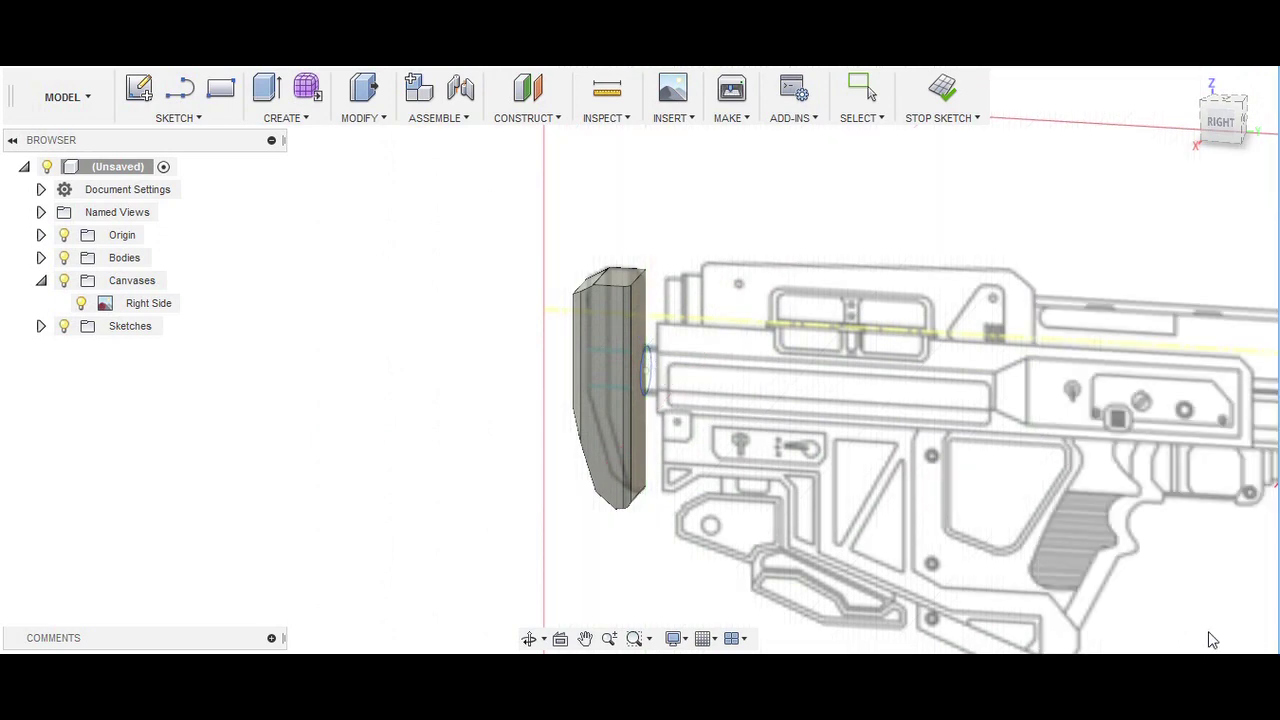
key("e")
left_click(645, 380)
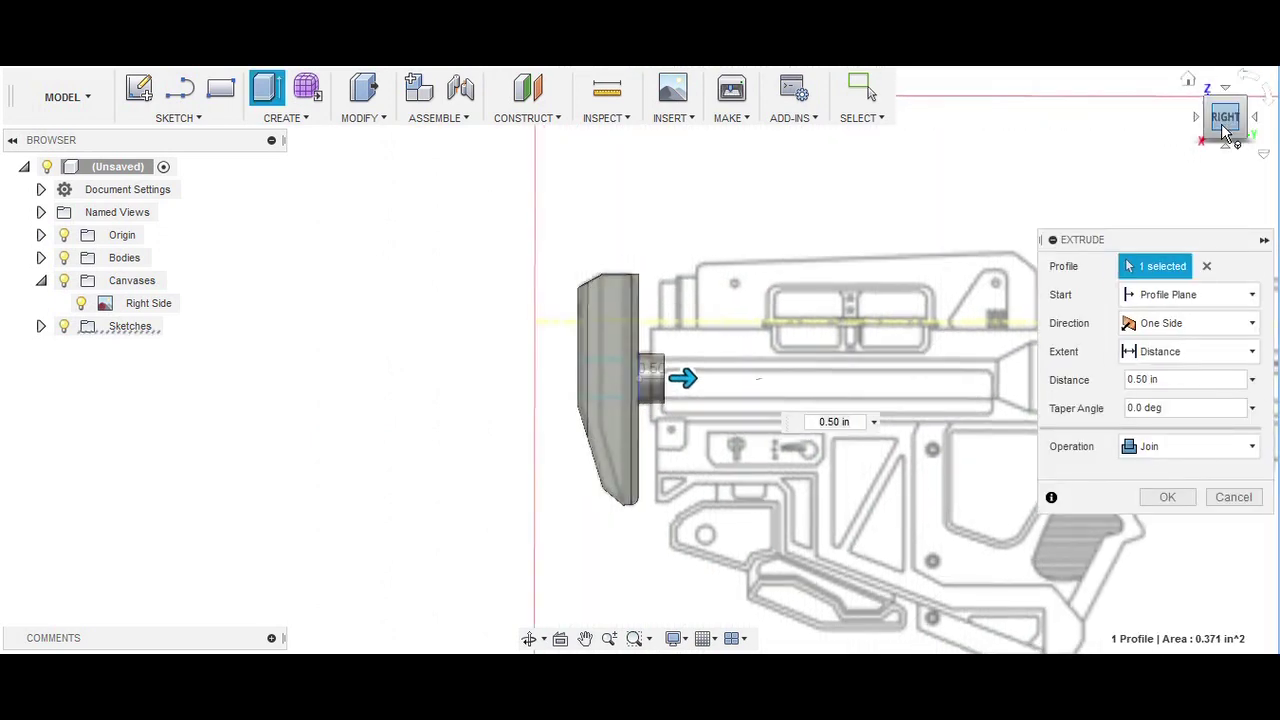
Change the receiver-tube extrusion distance to 0.3 in and commit it as a join
double_click(827, 427)
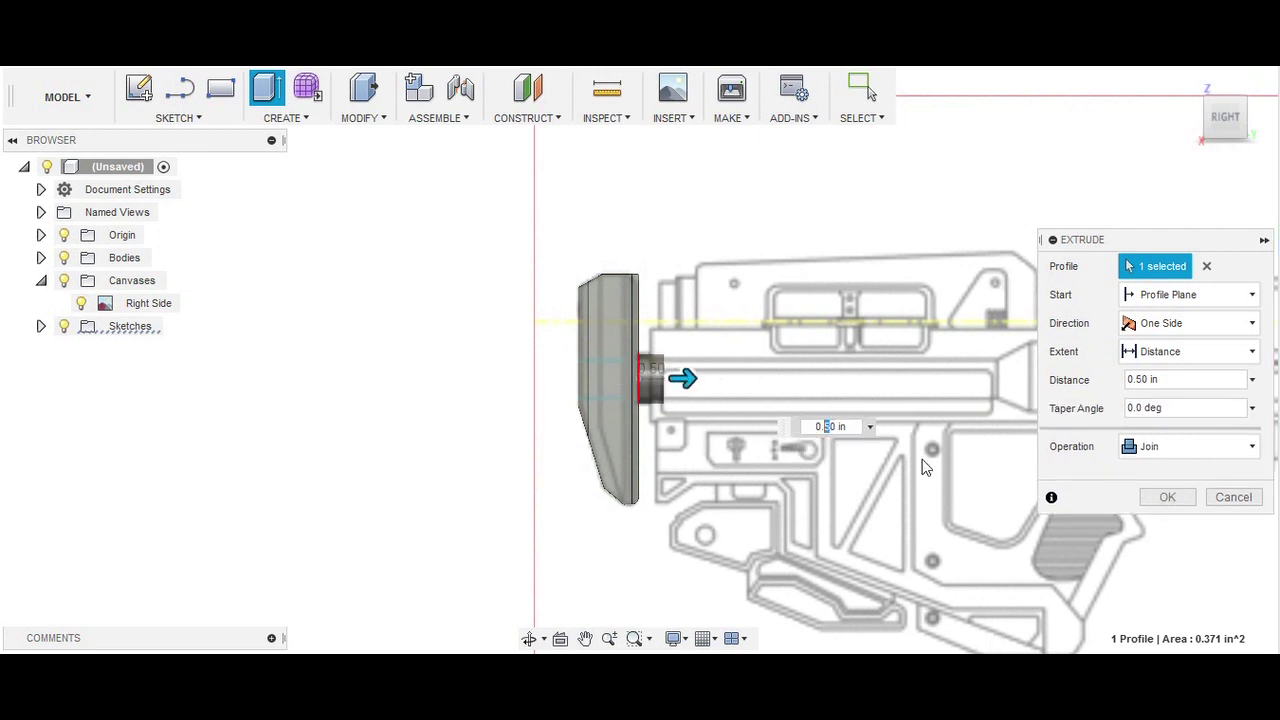
key("BackSpace")
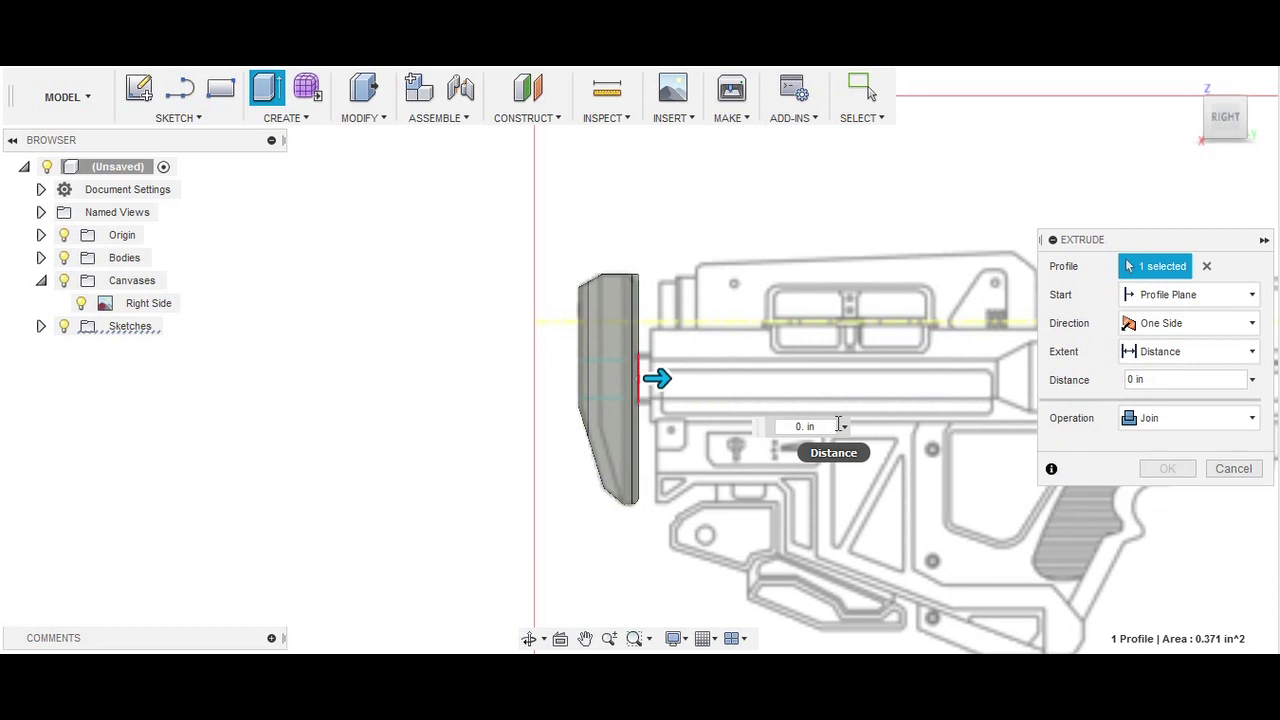
type(".4")
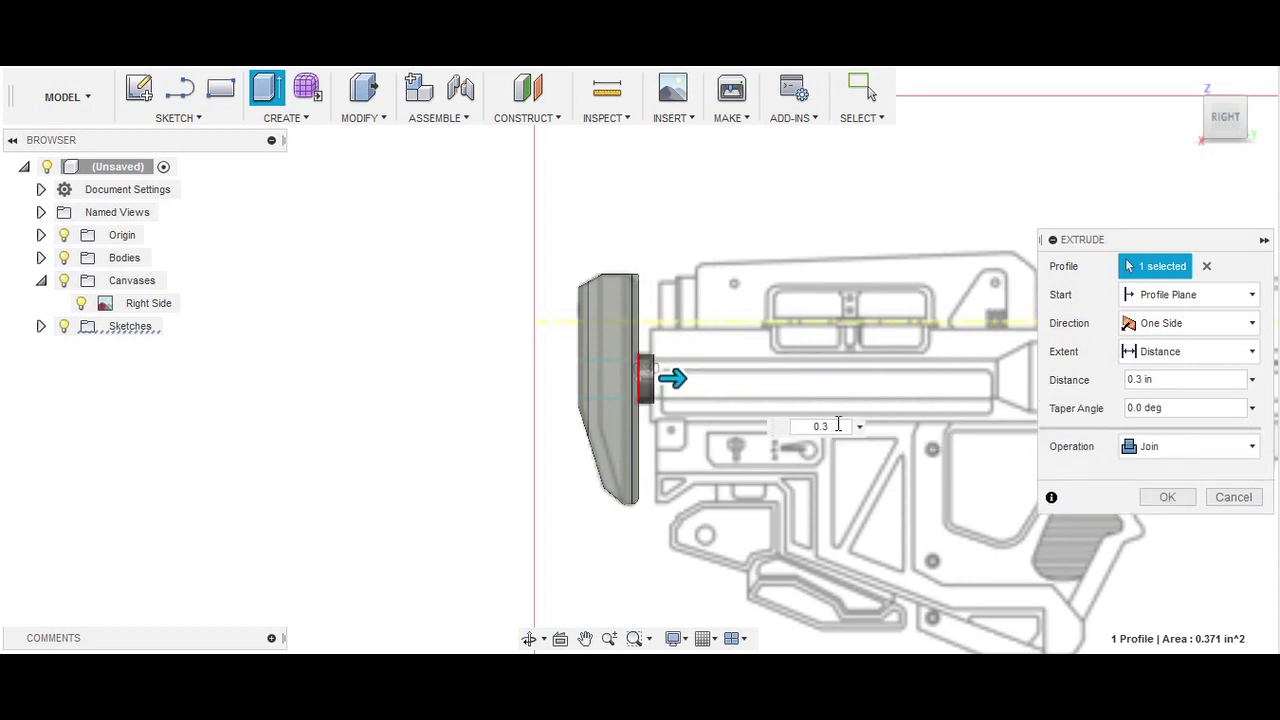
key("Return")
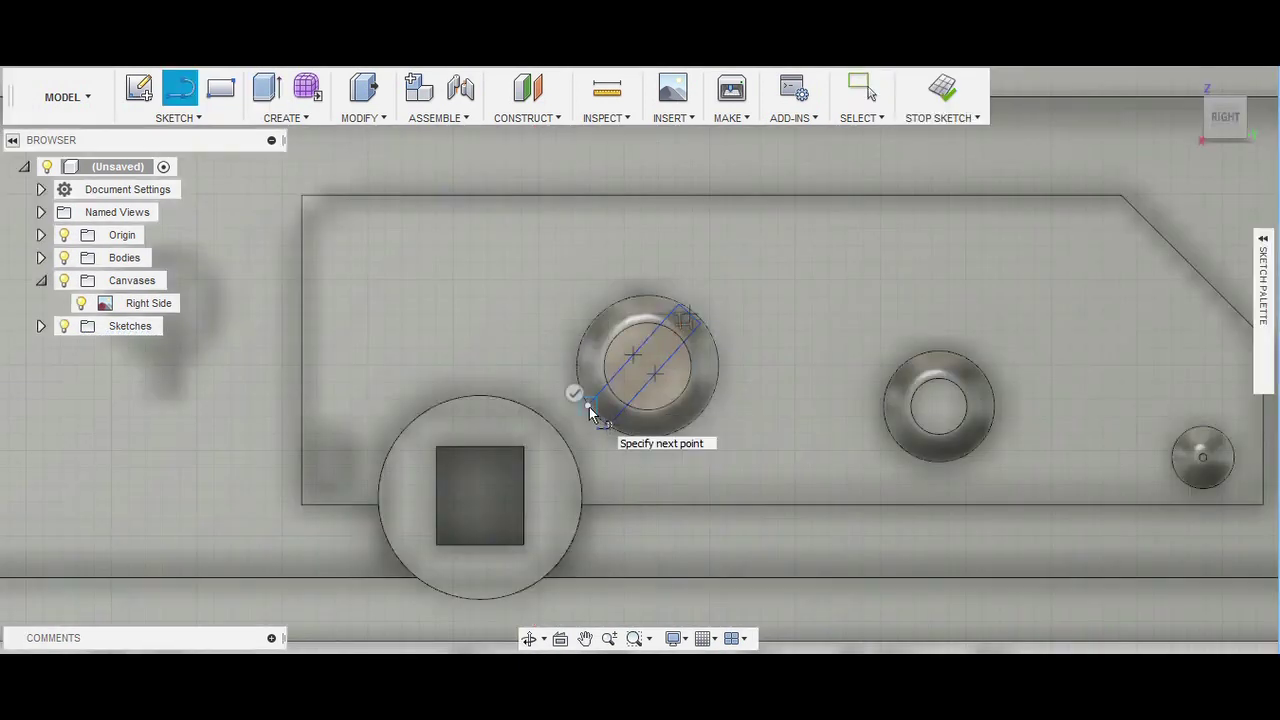
Extrude the three slot regions -0.08 in as a cut into the round screw head
left_click(1210, 122)
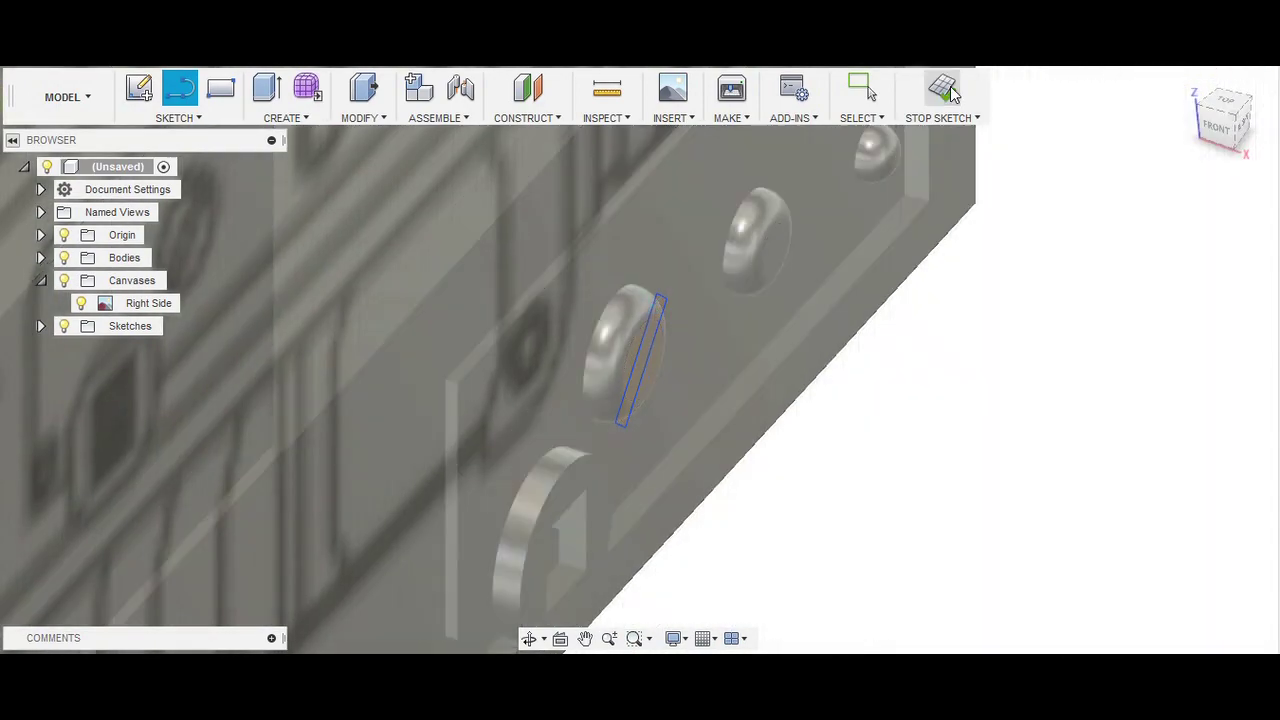
left_click(950, 90)
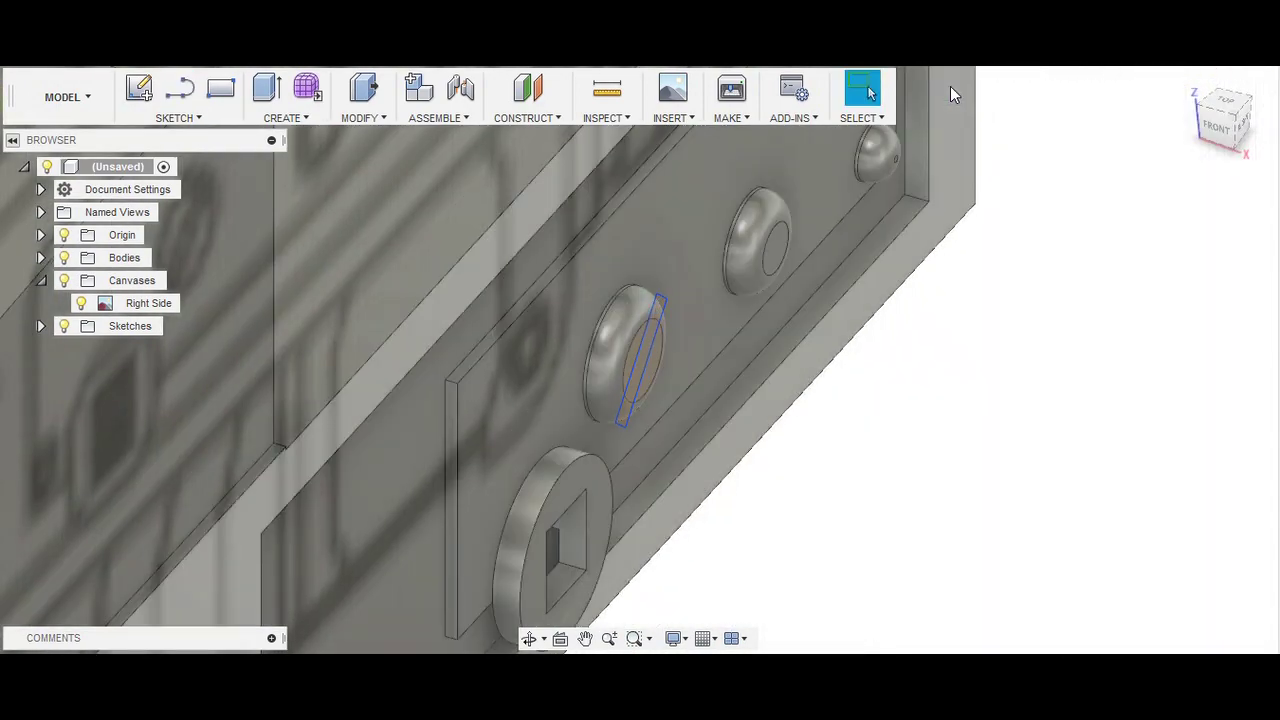
key("e")
left_click(640, 360)
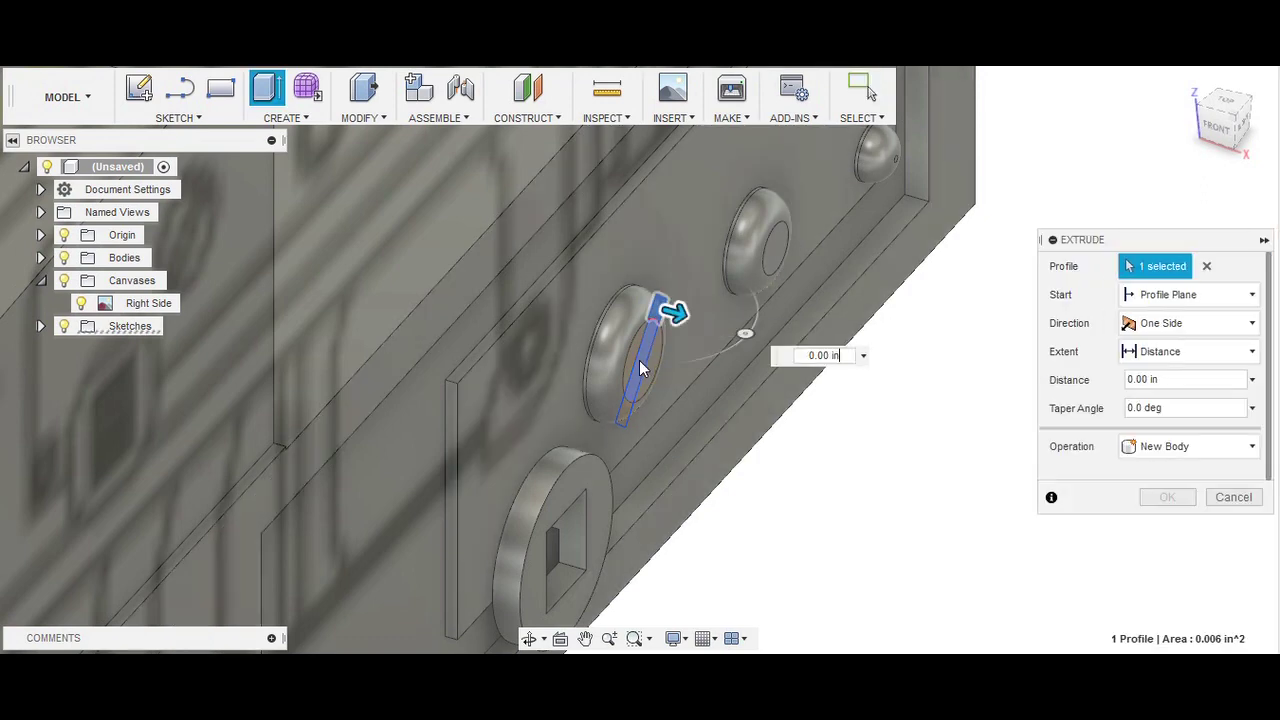
left_click(620, 416)
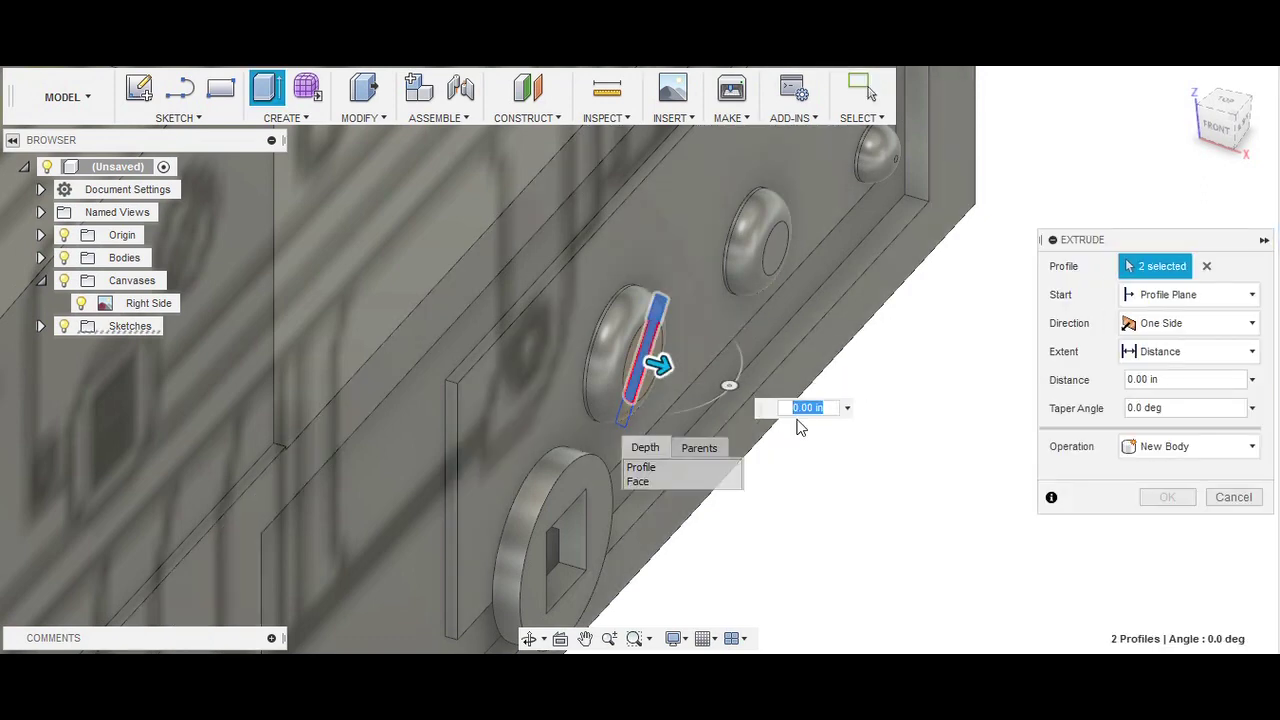
left_click(623, 414)
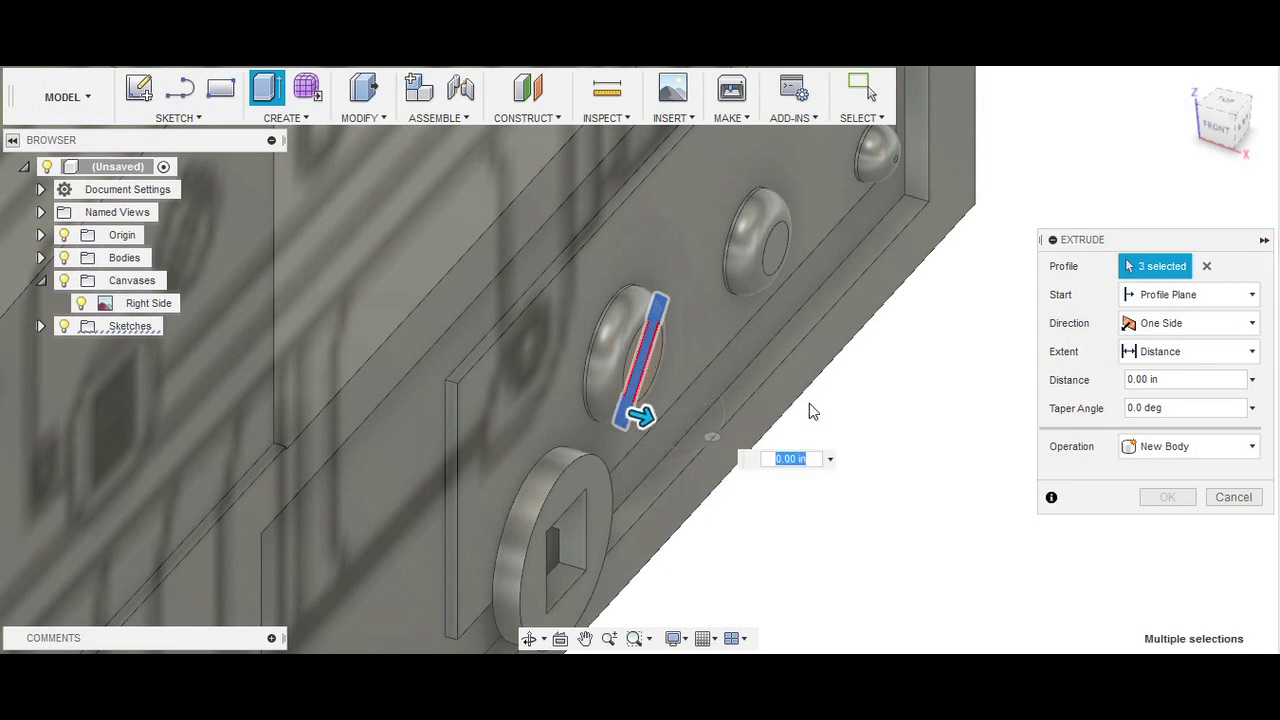
type("-0.08")
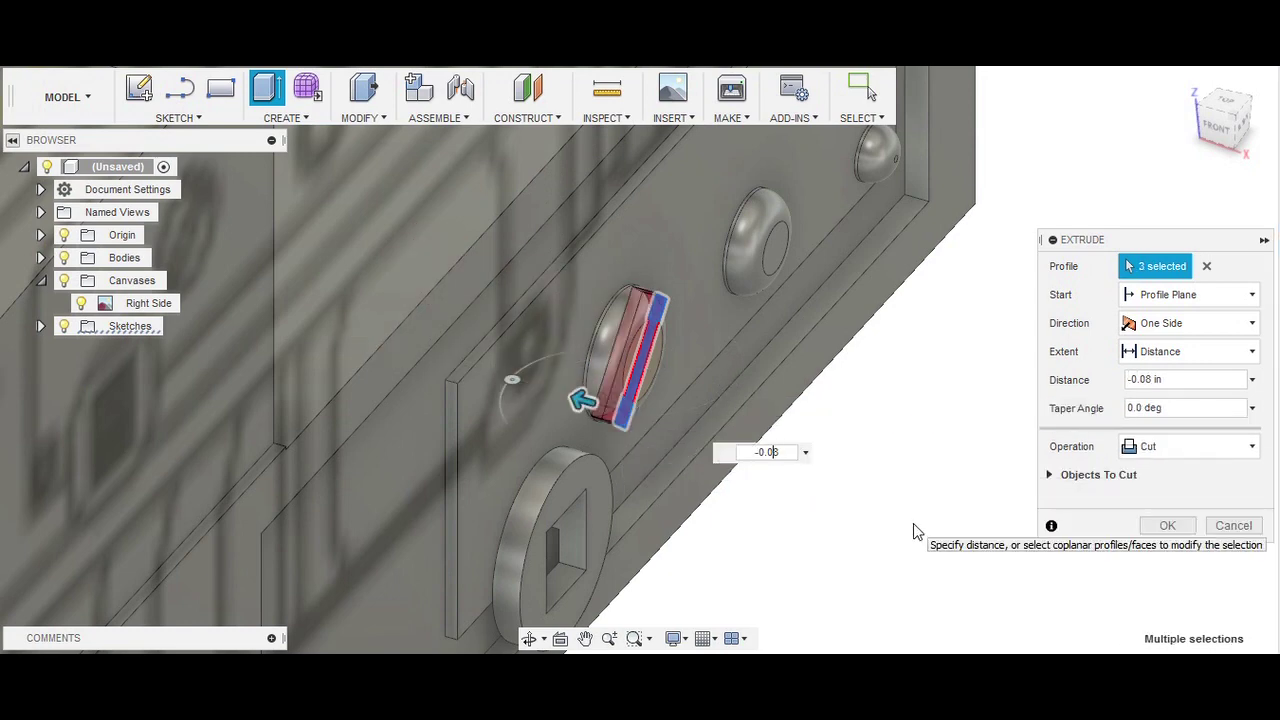
key("Return")
left_click(1246, 128)
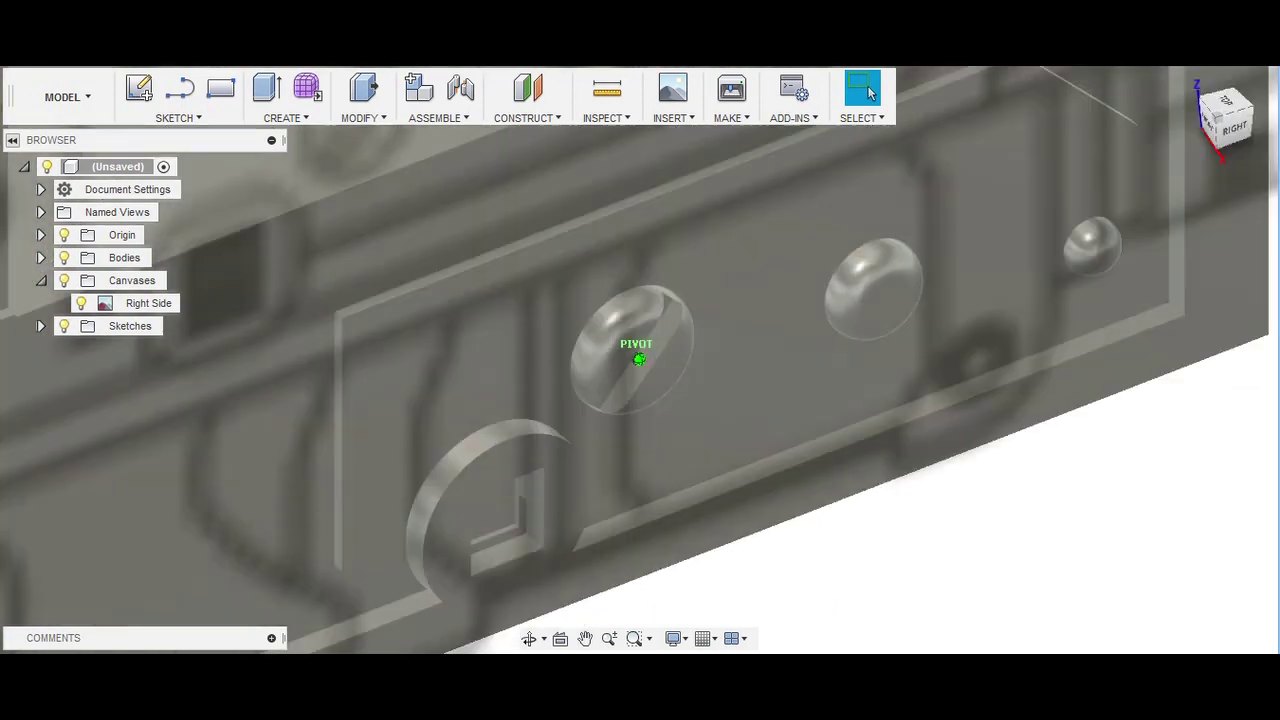
From the straight right view, open a sketch on the side plate with the 2-Point Circle tool
scroll(704, 556, "down", 3)
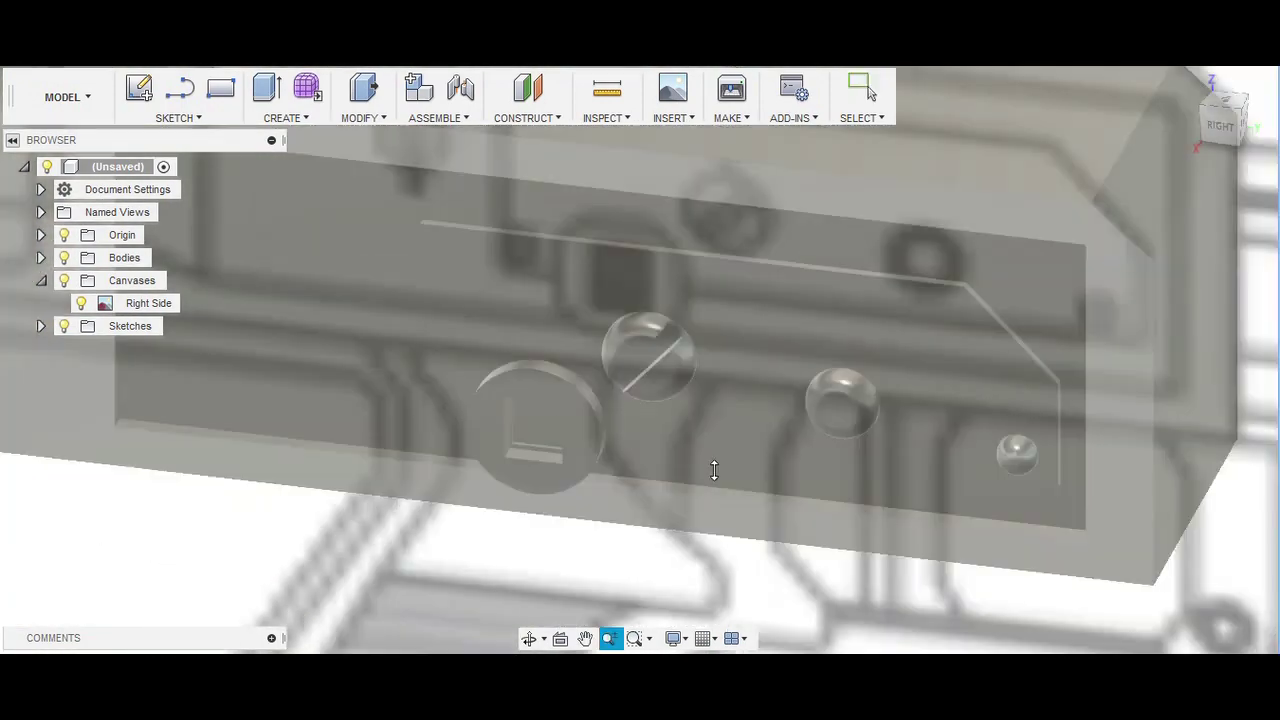
left_click(1224, 120)
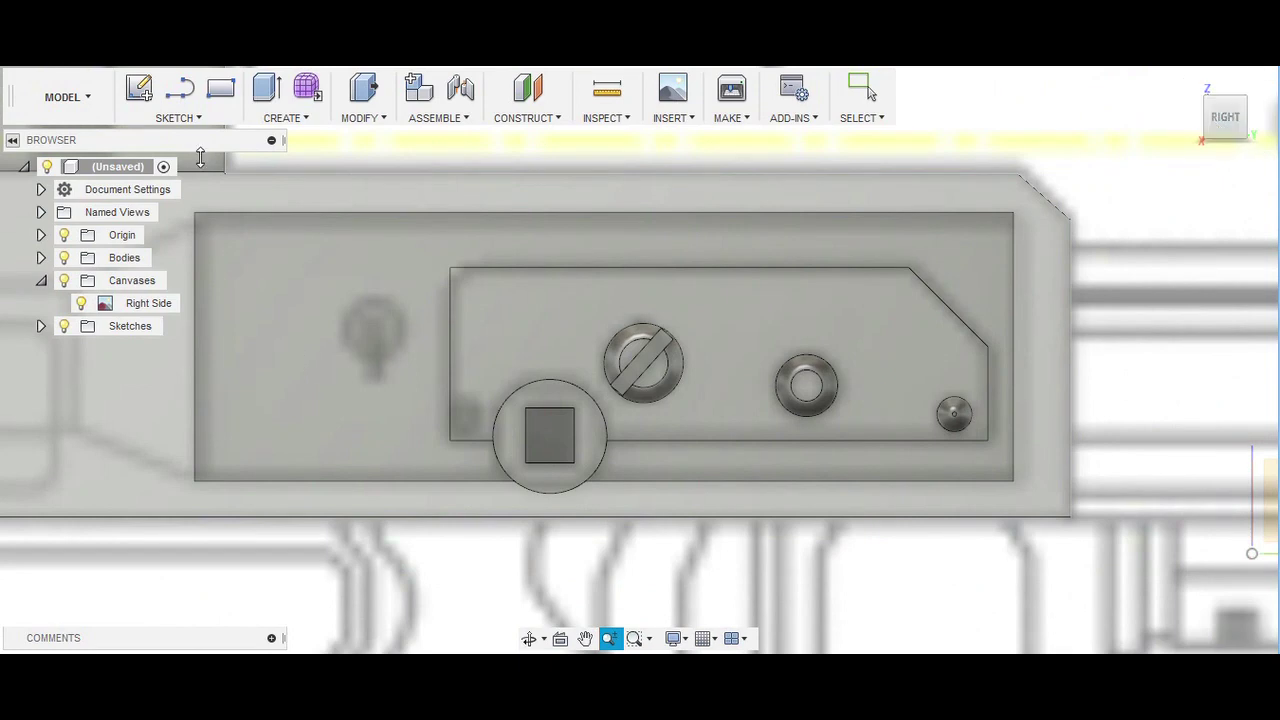
left_click(138, 88)
left_click(483, 376)
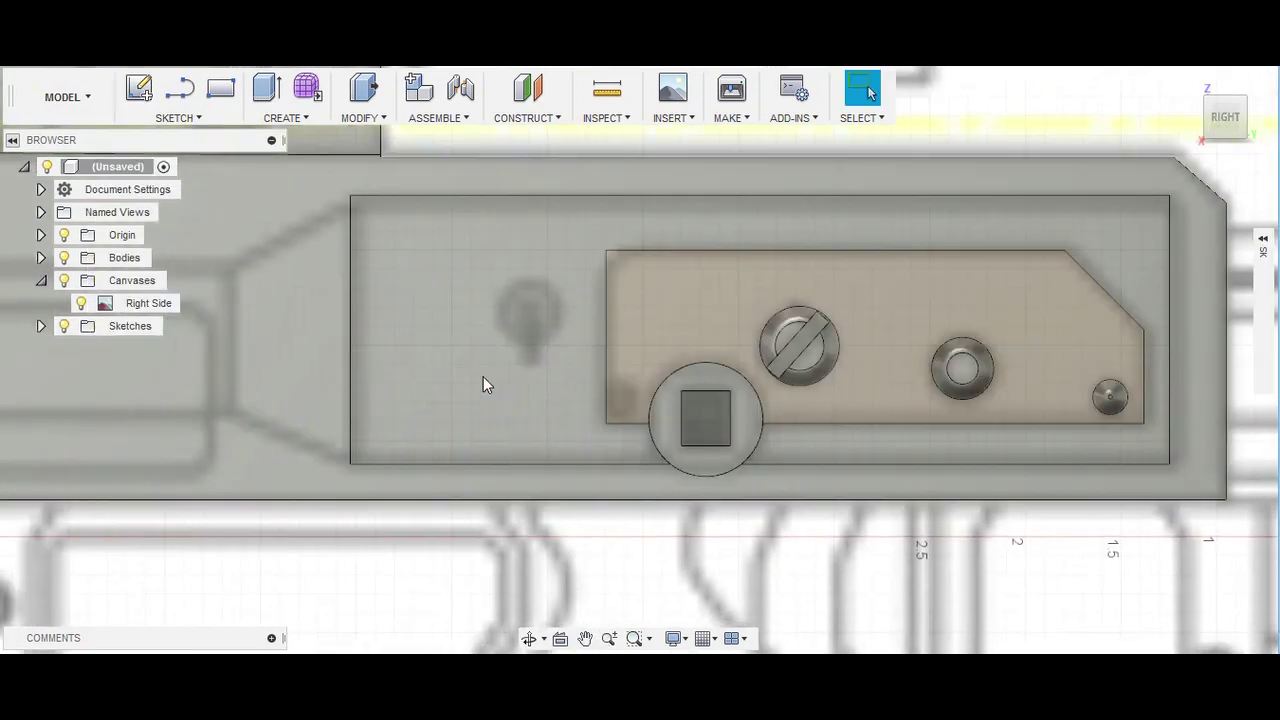
left_click(178, 118)
left_click(176, 228)
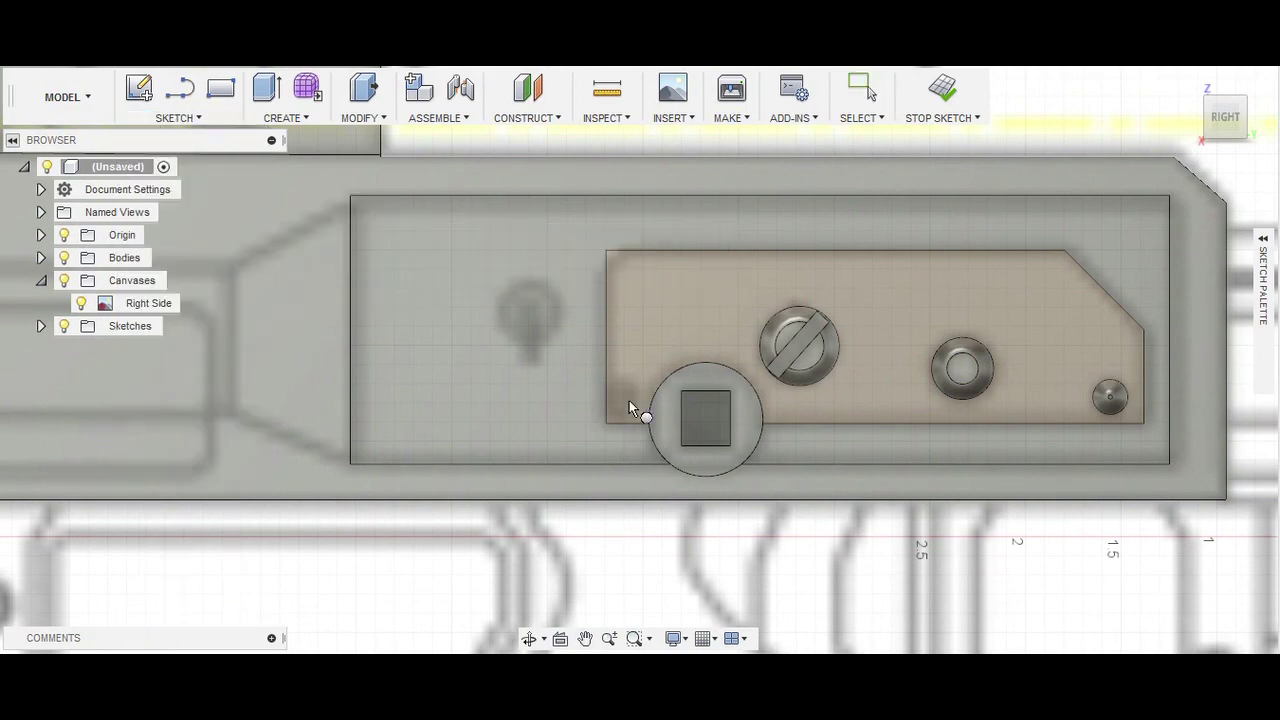
Sketch a small circle left of the square-socket bolt and extrude it into a pin
left_click(622, 386)
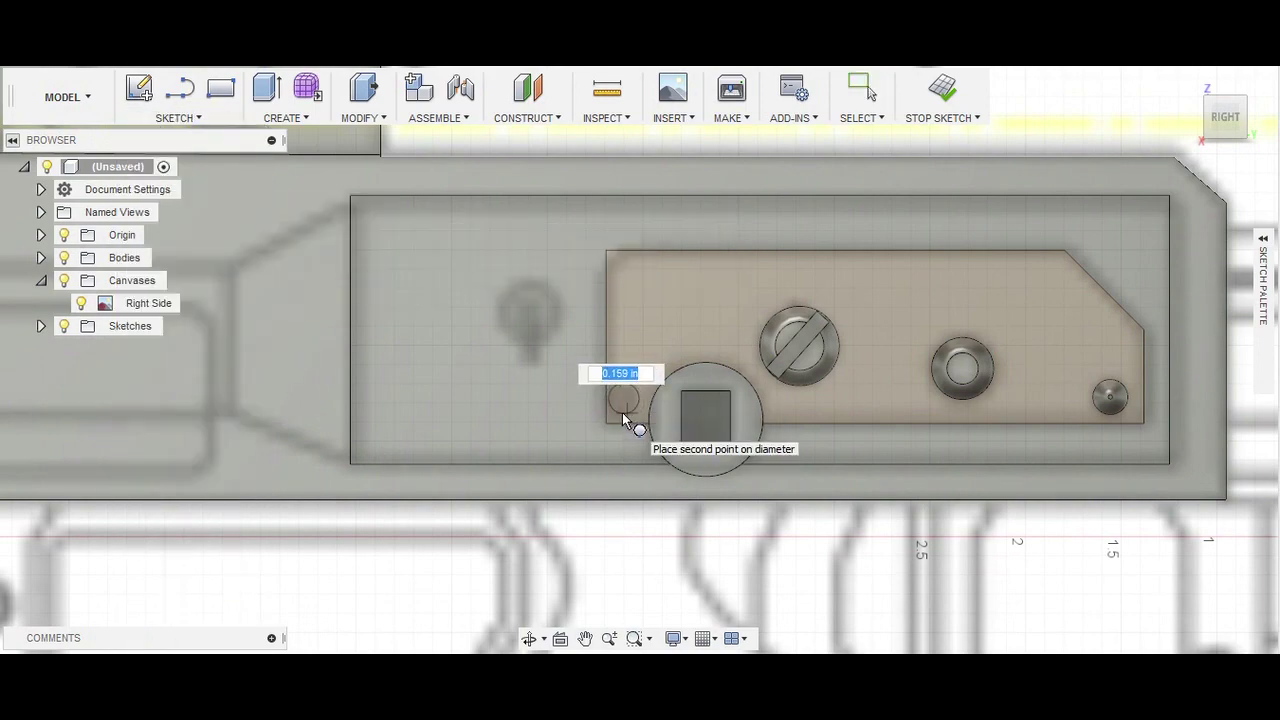
left_click(622, 420)
left_click(1212, 104)
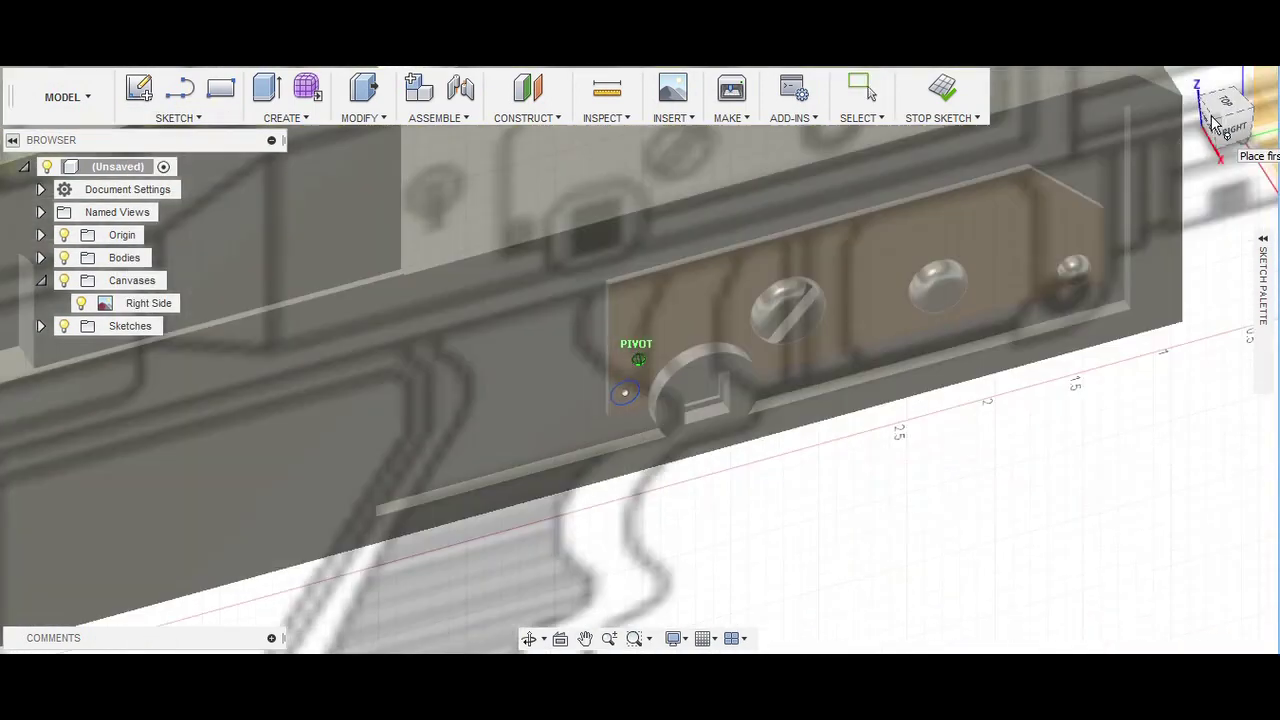
left_click(948, 95)
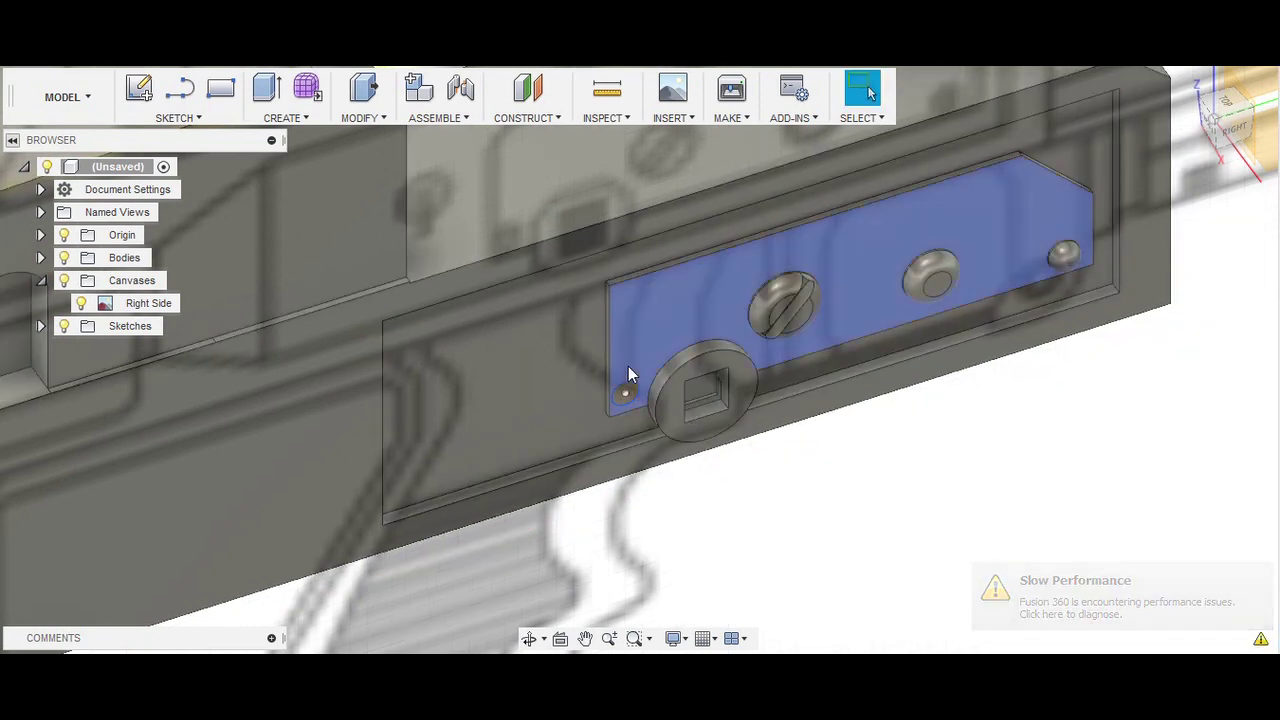
key("e")
left_click(625, 393)
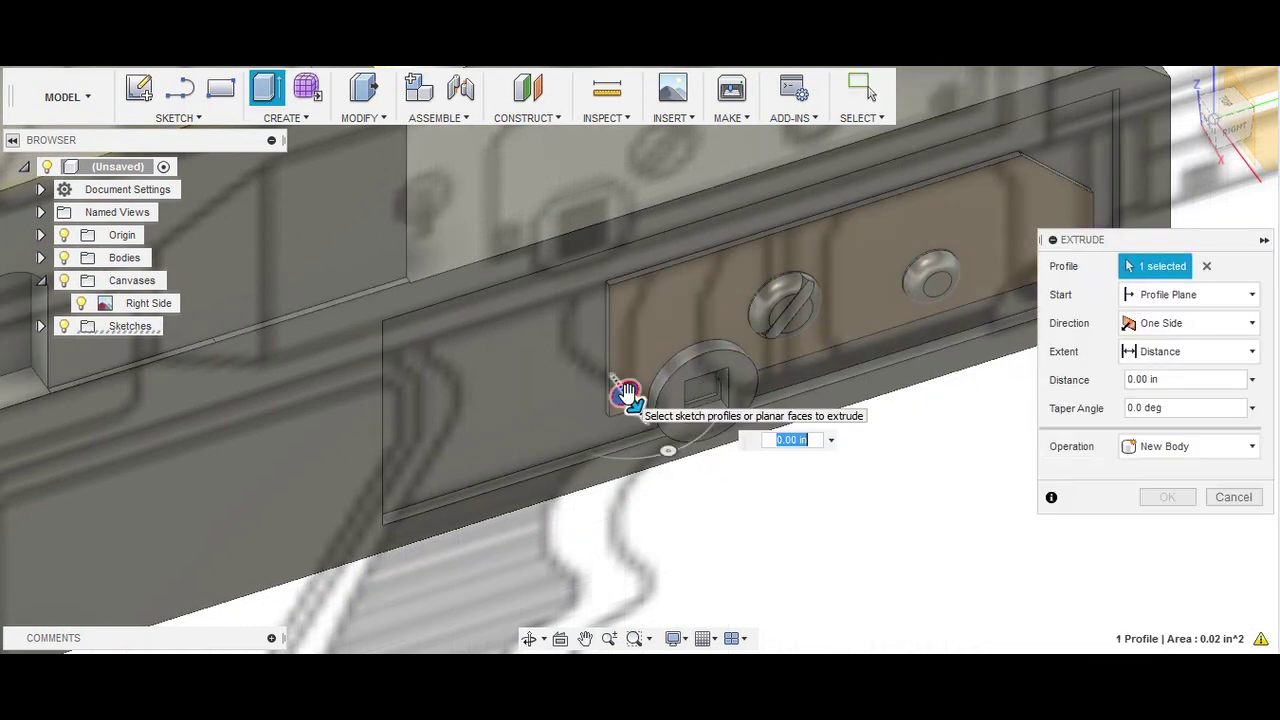
key("Return")
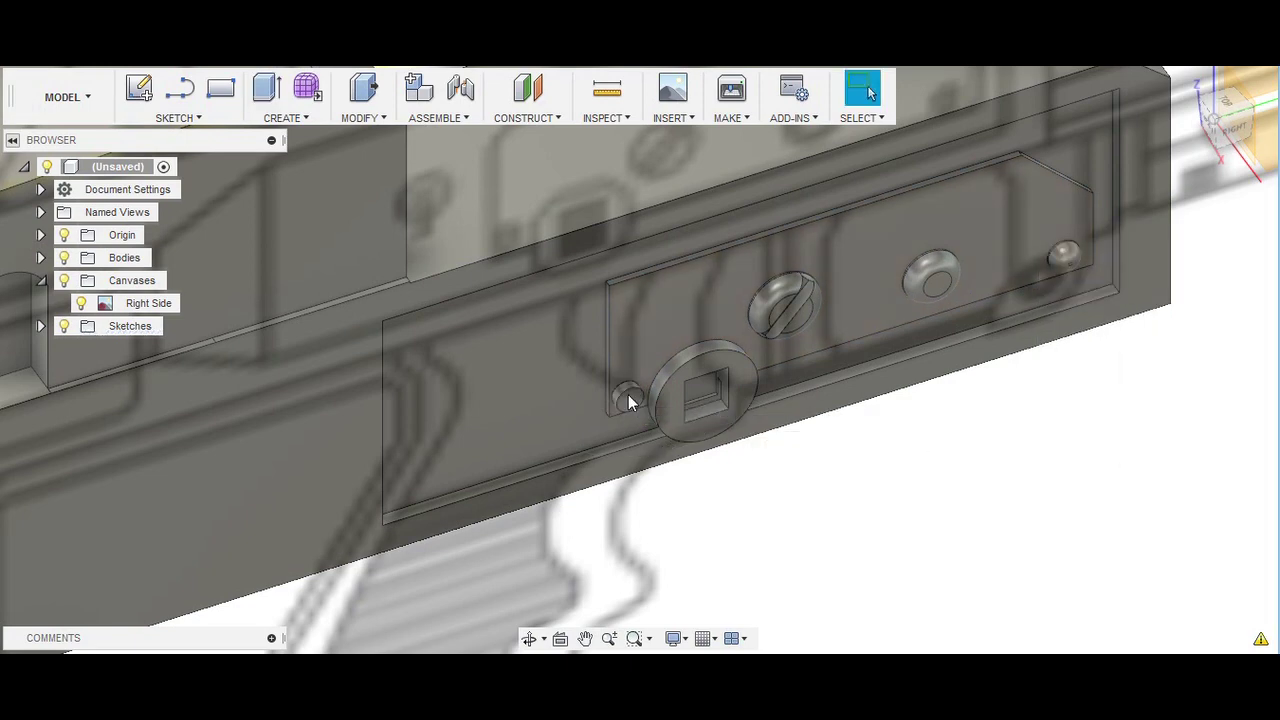
key("f")
left_click(623, 395)
Fillet the pin edge at 0.06 and cut both channel profiles 0.08 in into the stock side
type("0.06")
key("Return")
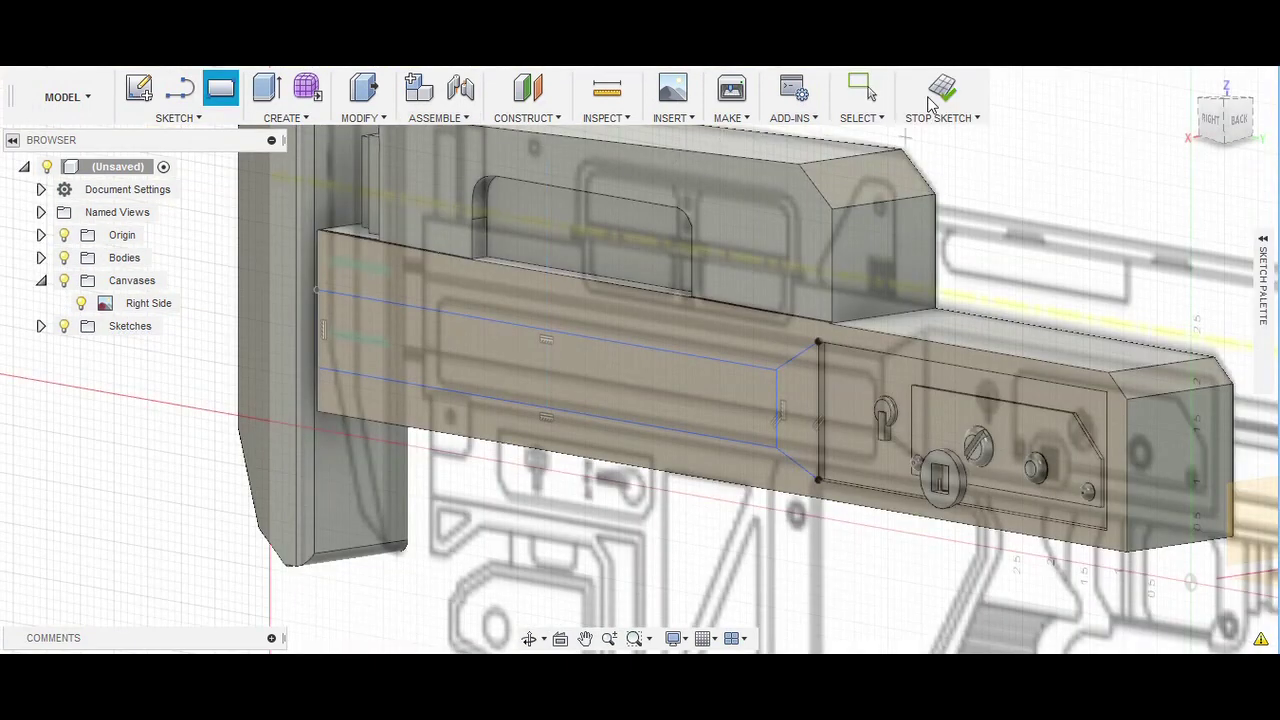
left_click(934, 100)
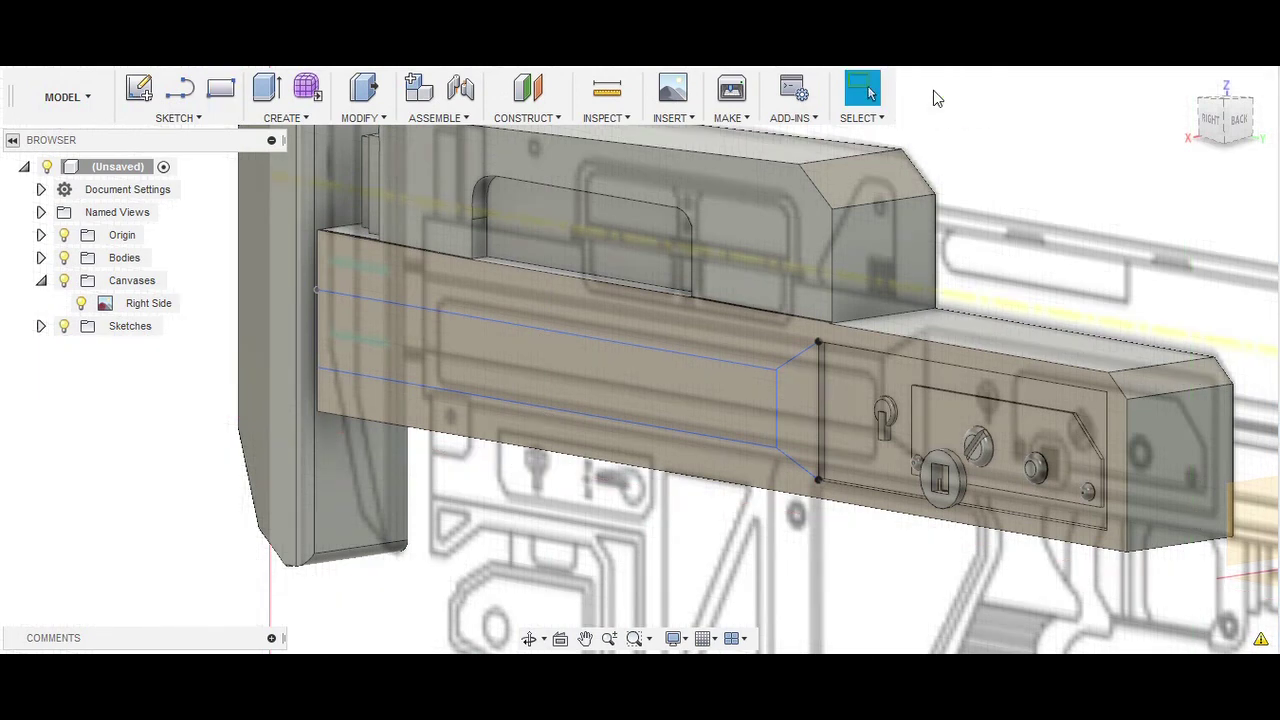
left_click(774, 402)
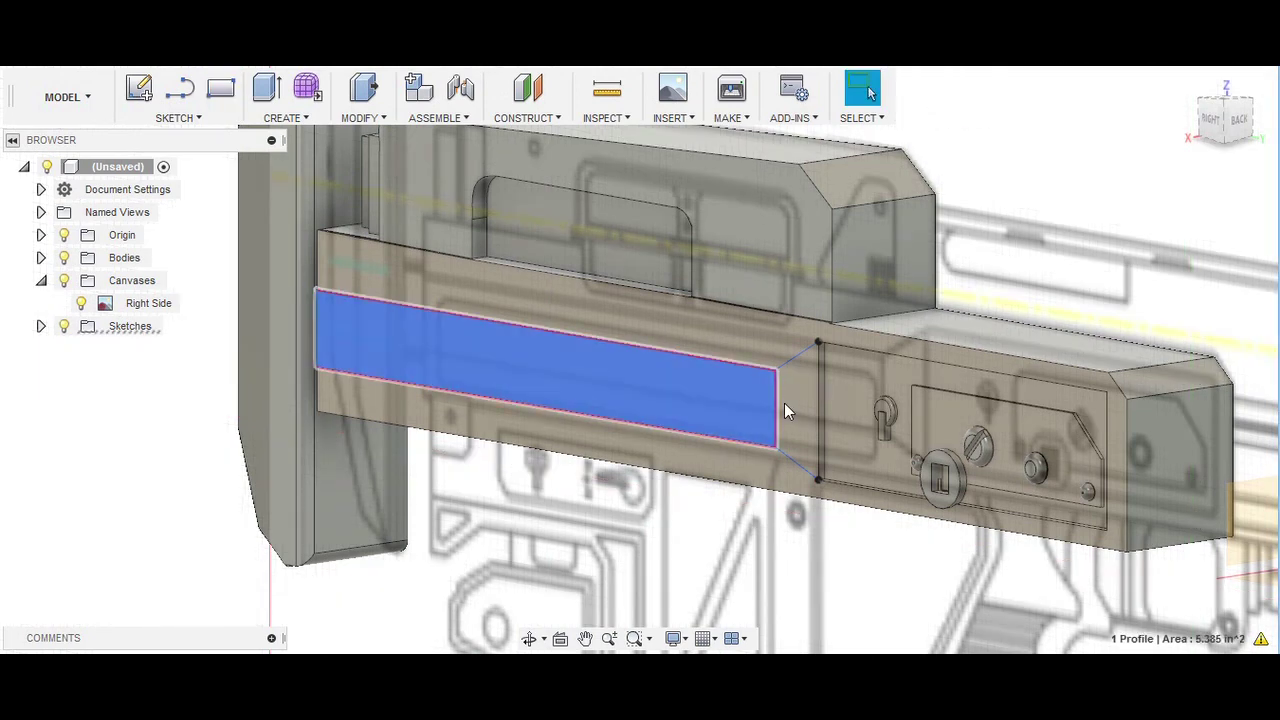
left_click(786, 404)
type("e-.2")
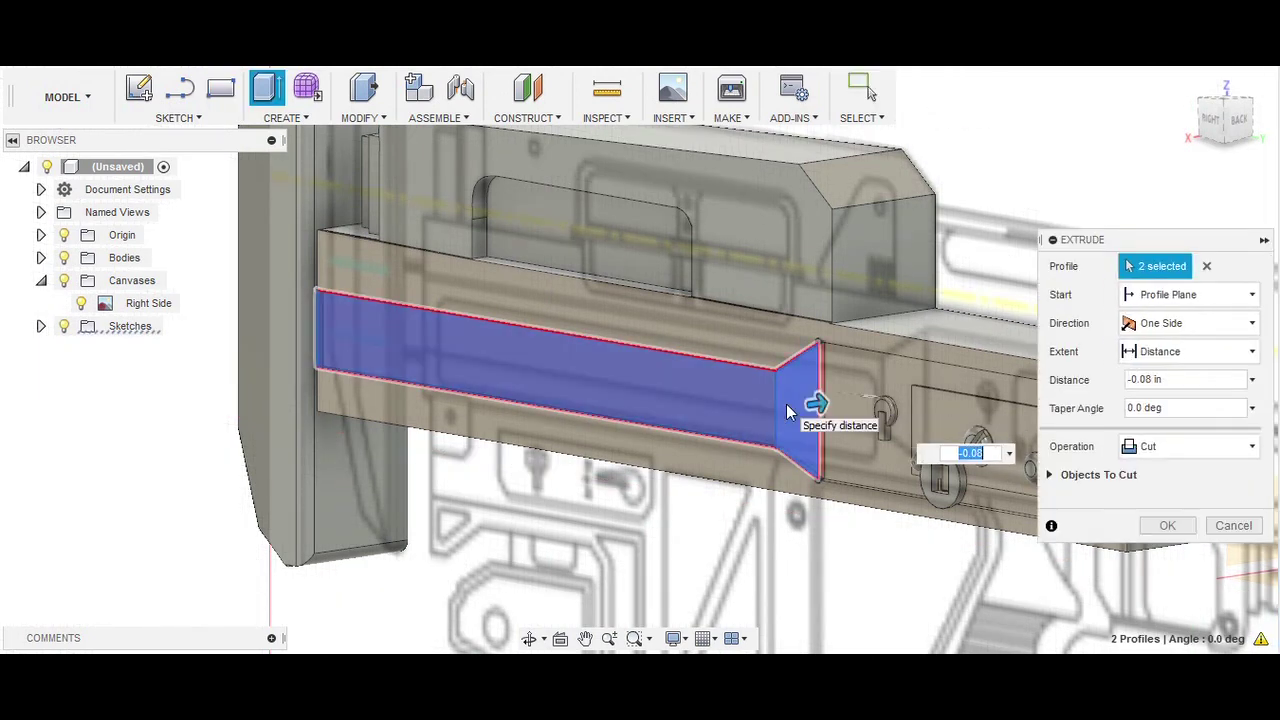
key("Return")
left_click(1211, 120)
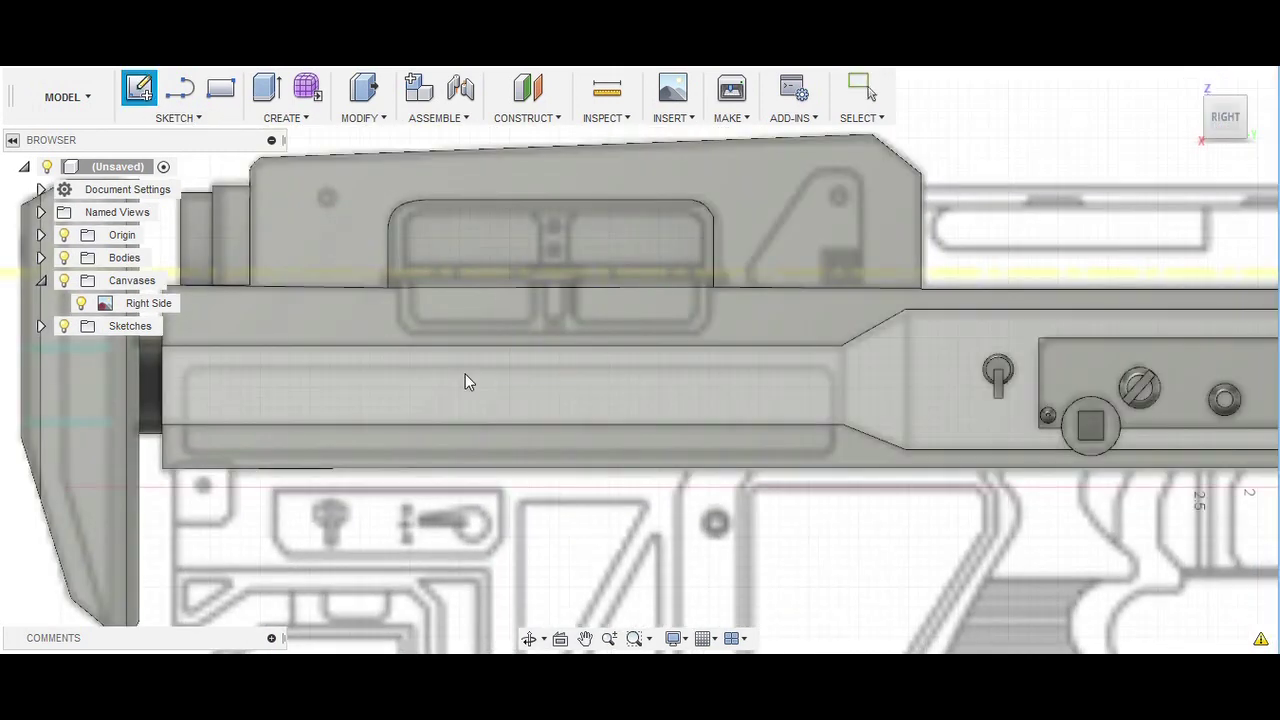
Sketch a 6.492 × 0.894 in rectangle over the lower stock panel, discarding a stray circle
left_click(465, 374)
left_click(178, 118)
left_click(330, 206)
left_click(371, 371)
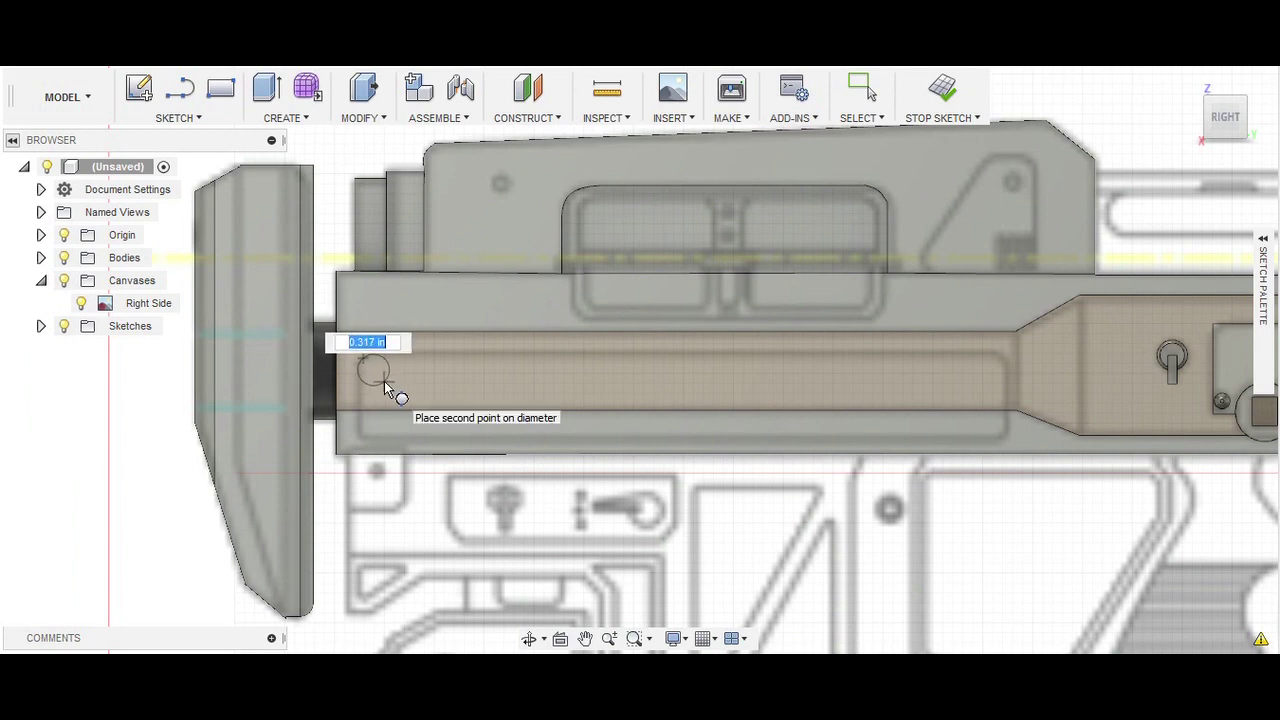
right_click(371, 381)
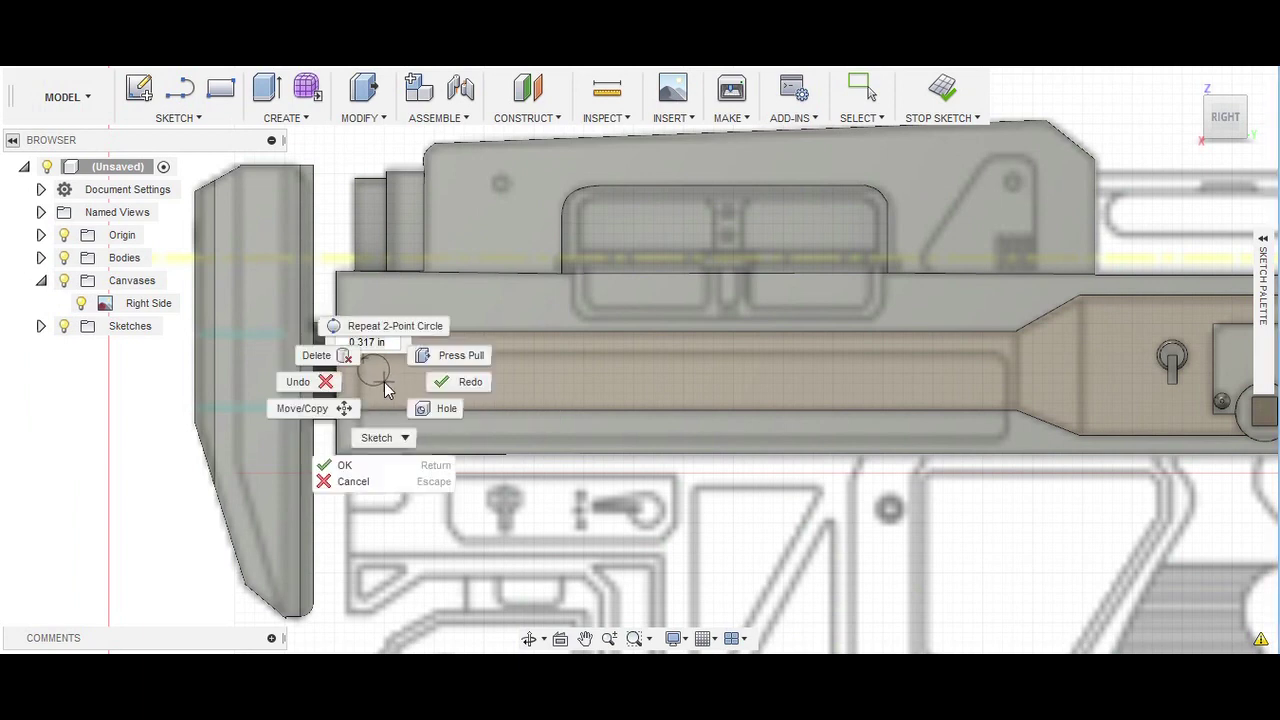
left_click(364, 436)
right_click(369, 455)
left_click(346, 556)
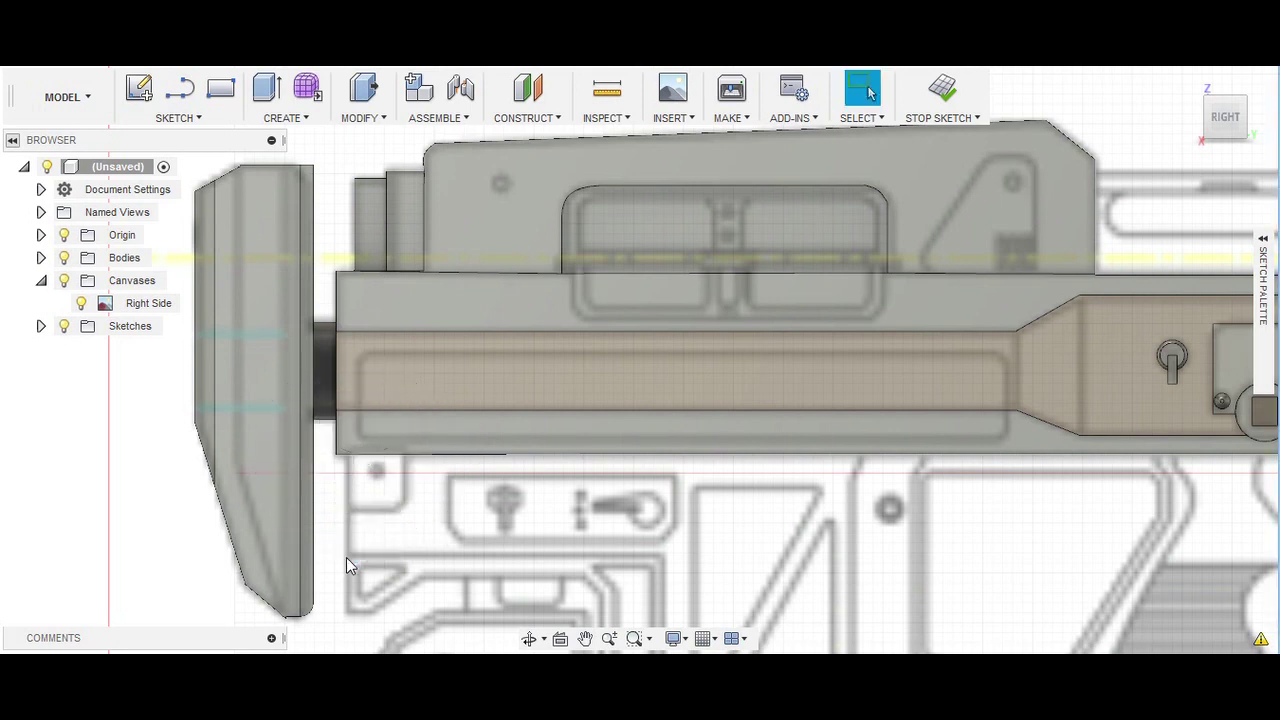
key("r")
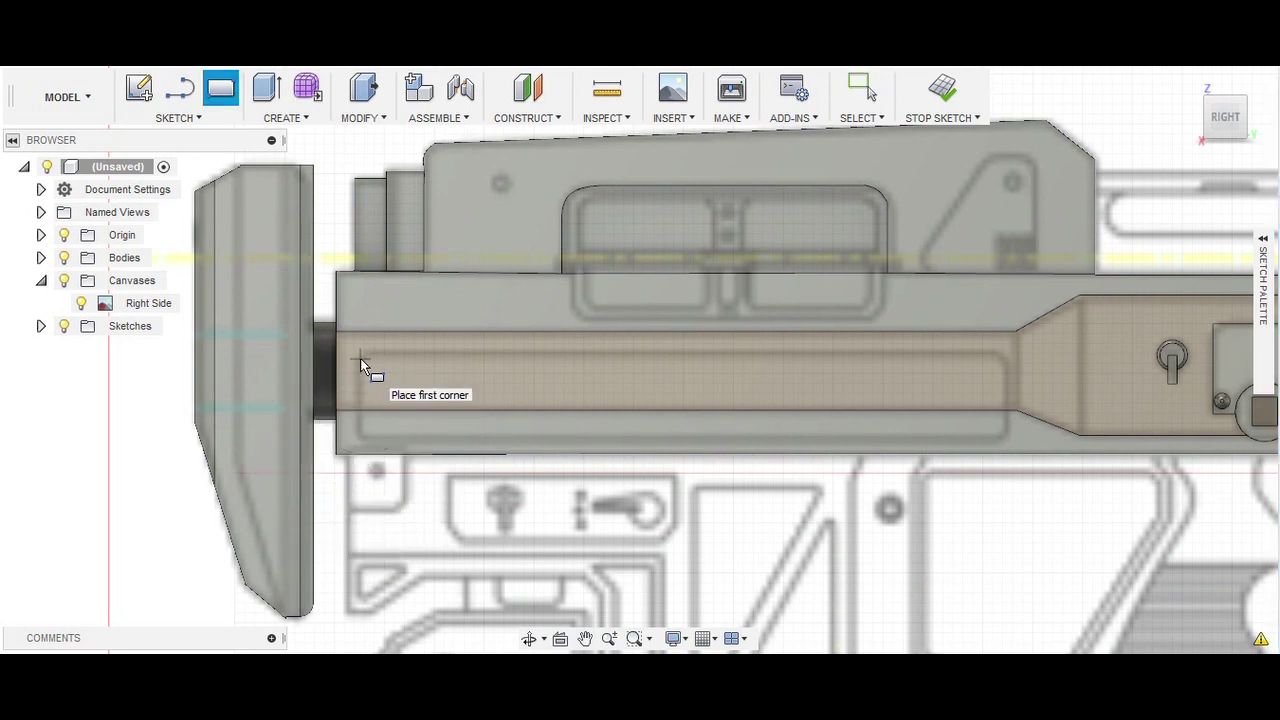
left_click(357, 352)
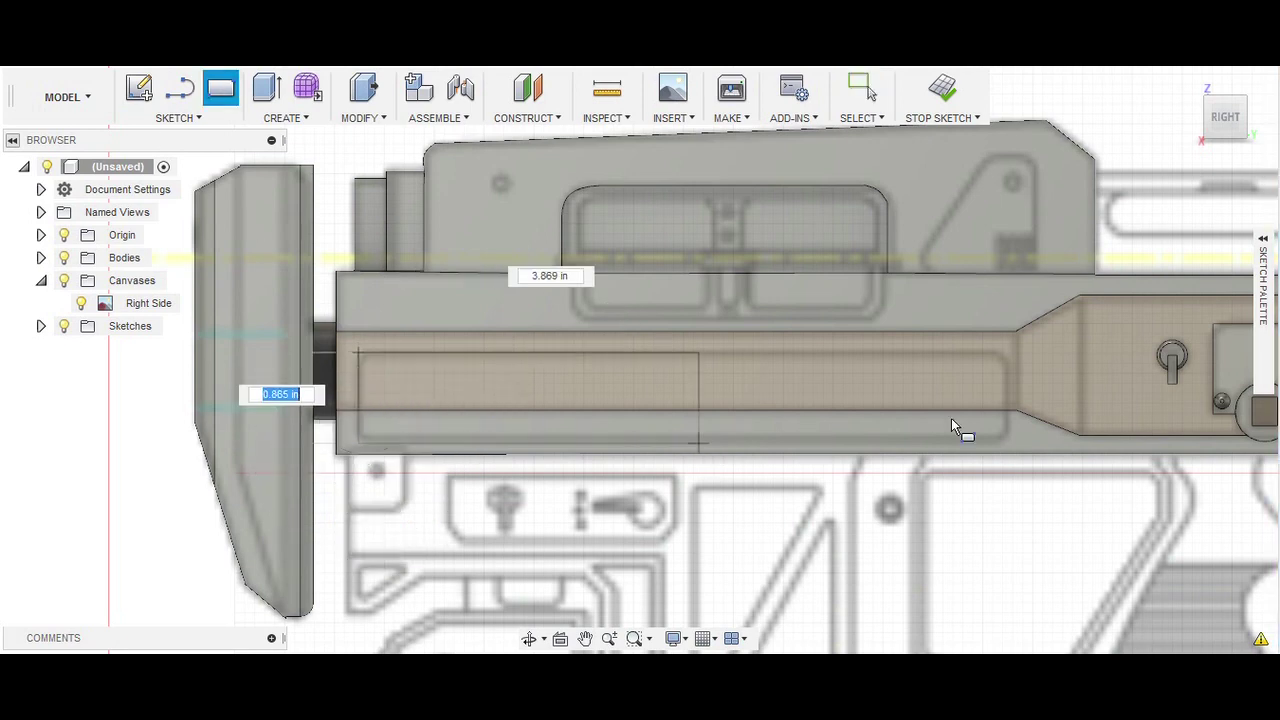
left_click(1006, 440)
left_click(1247, 122)
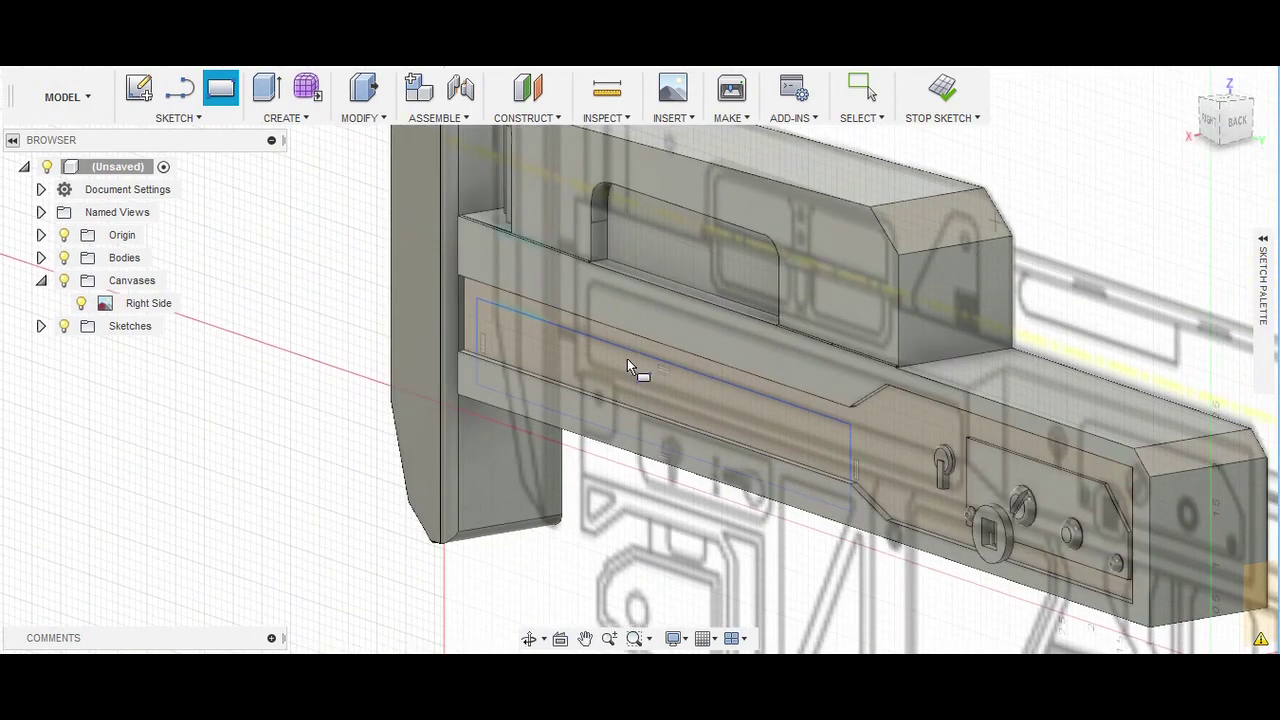
left_click(942, 95)
Extrude both rectangle profiles -0.13 in as a join, then open a sketch on the upper body's side
left_click(700, 405)
right_click(676, 448)
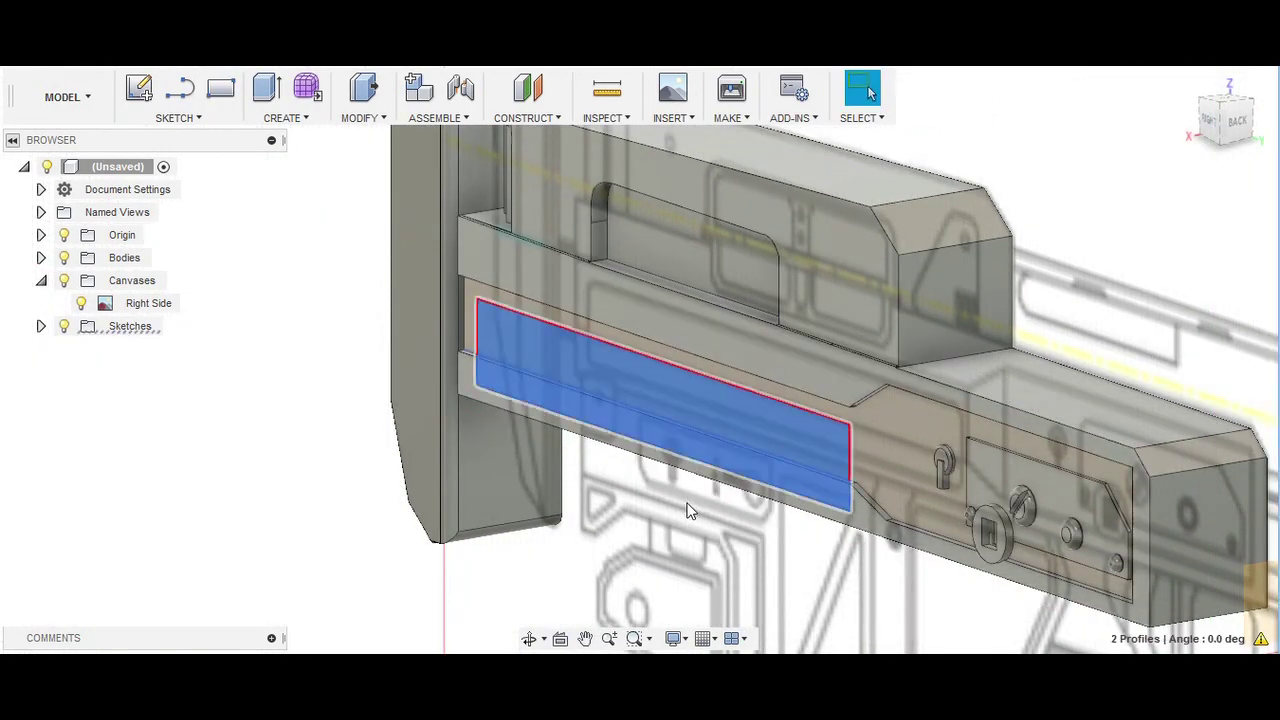
left_click(749, 401)
left_click(749, 403)
type("-0.13")
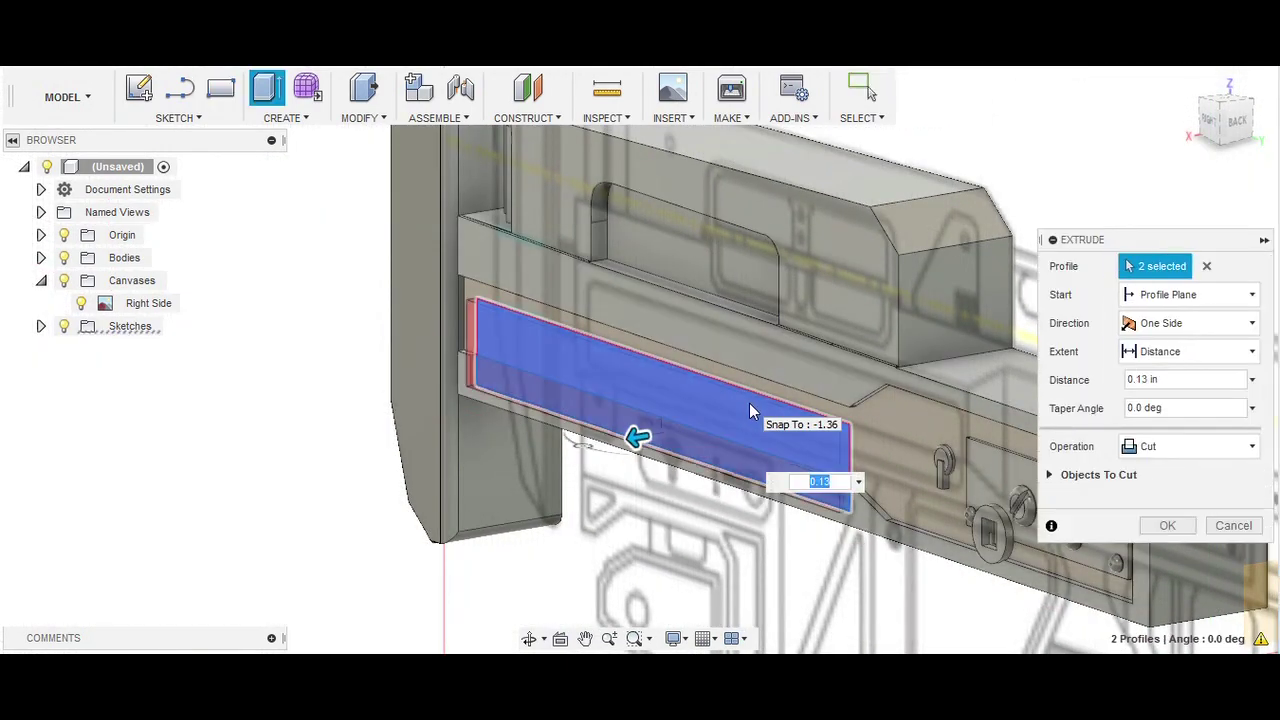
left_click(1160, 446)
left_click(1150, 471)
left_click(1150, 497)
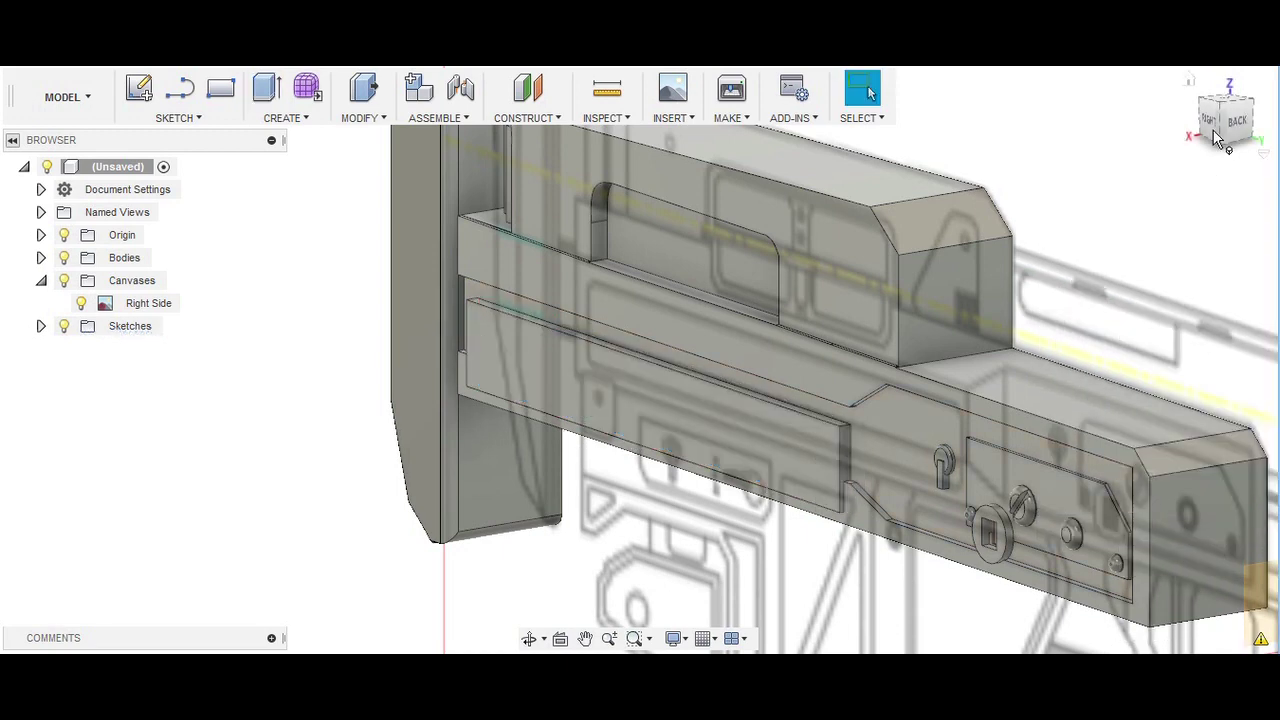
left_click(1212, 118)
left_click(139, 88)
left_click(1005, 237)
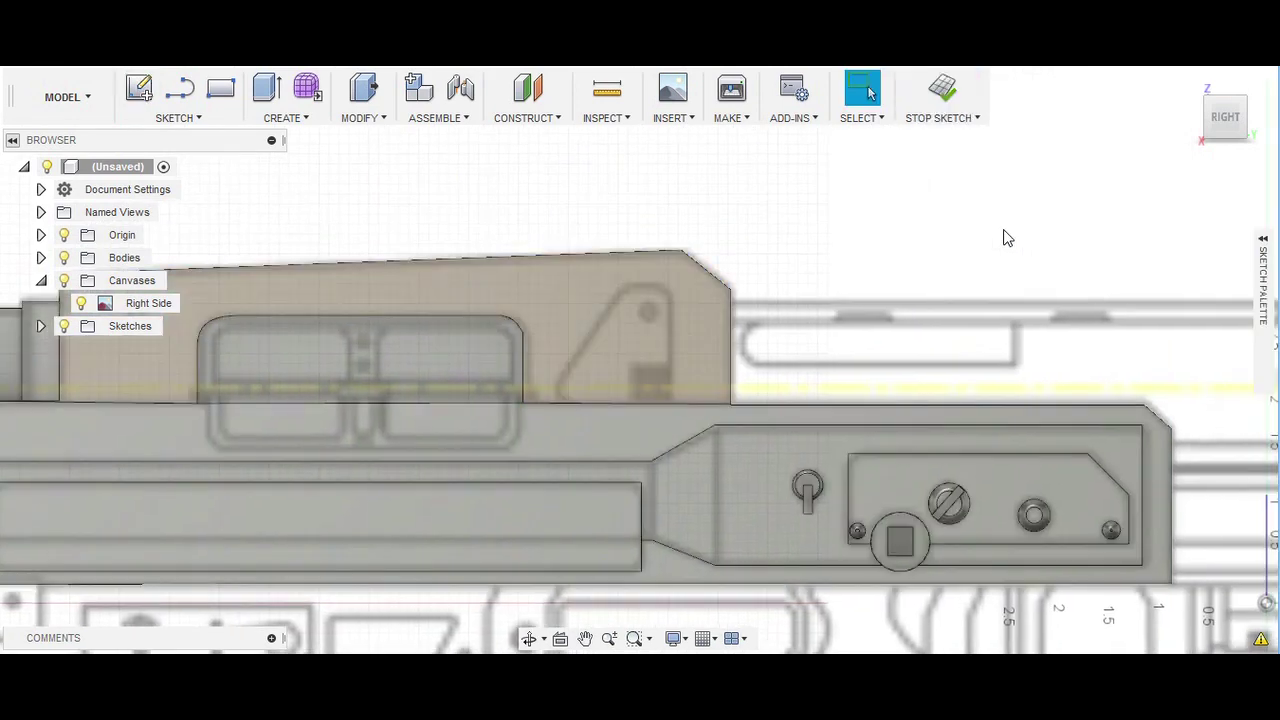
Trace the triangular recess outline with lines, then undo the closing segments
key("l")
left_click(564, 371)
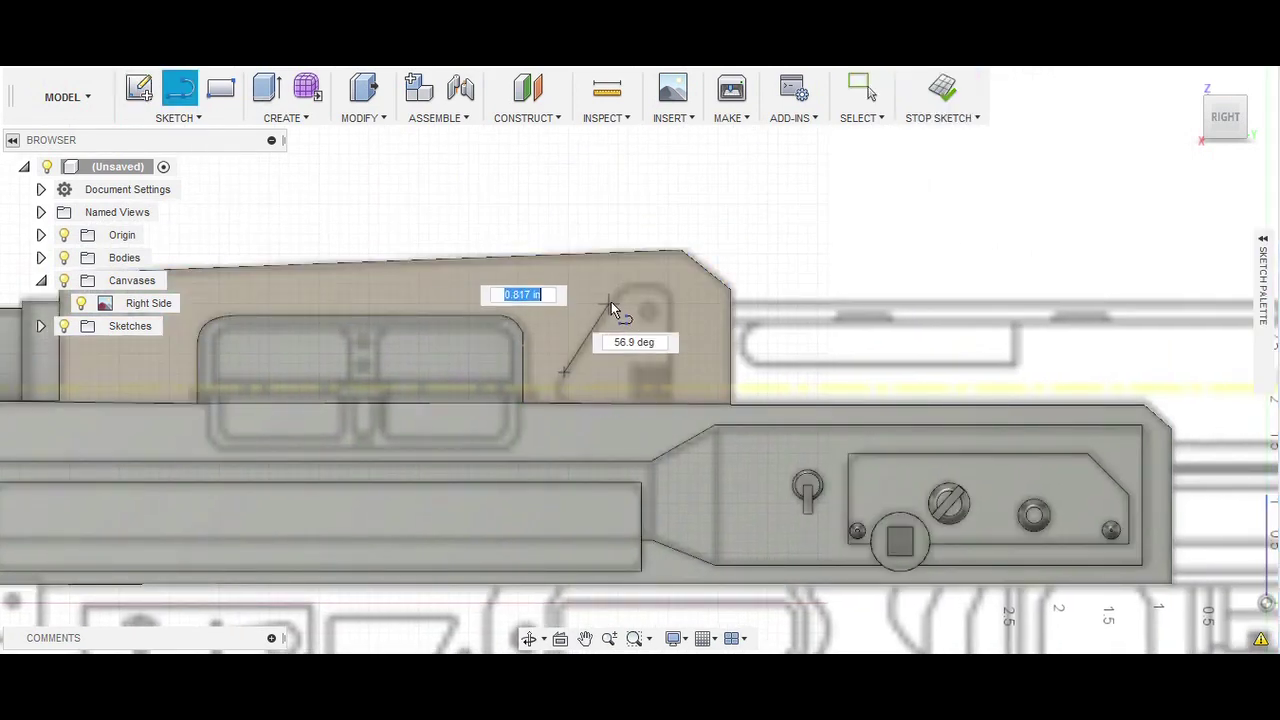
left_click(670, 302)
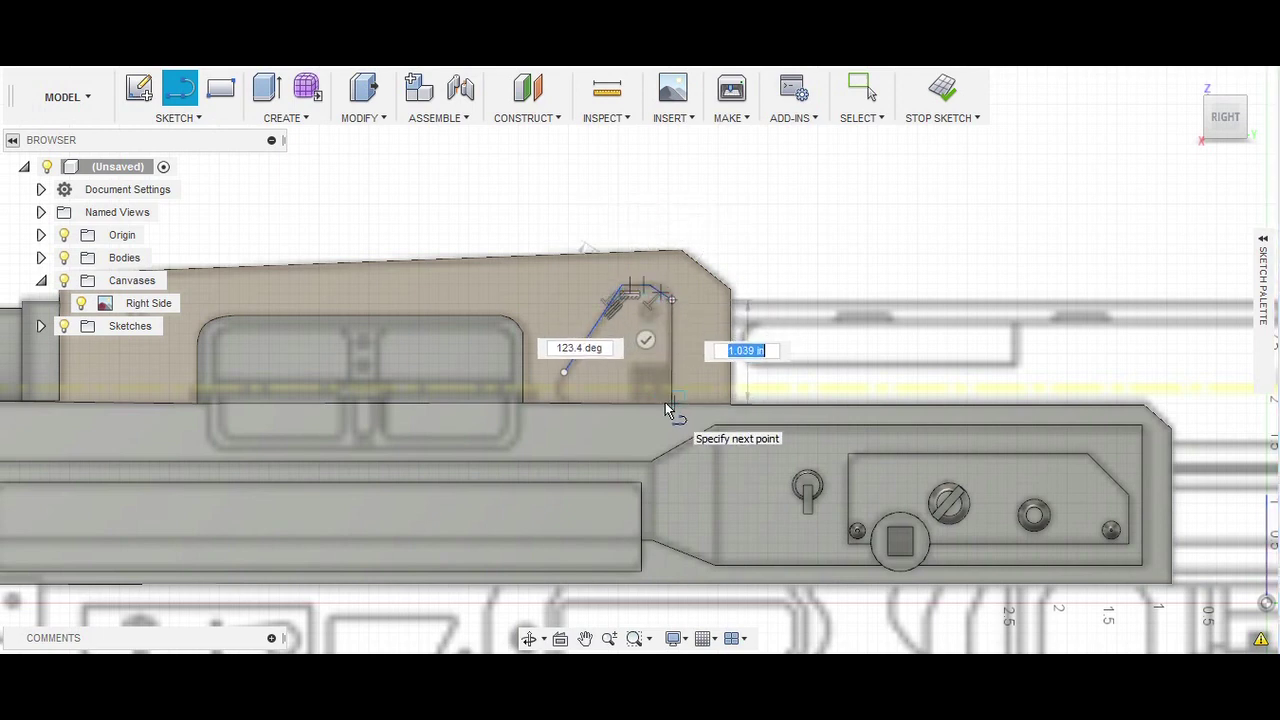
left_click(668, 402)
left_click(570, 401)
left_click(566, 376)
key("Escape")
key("ctrl+z")
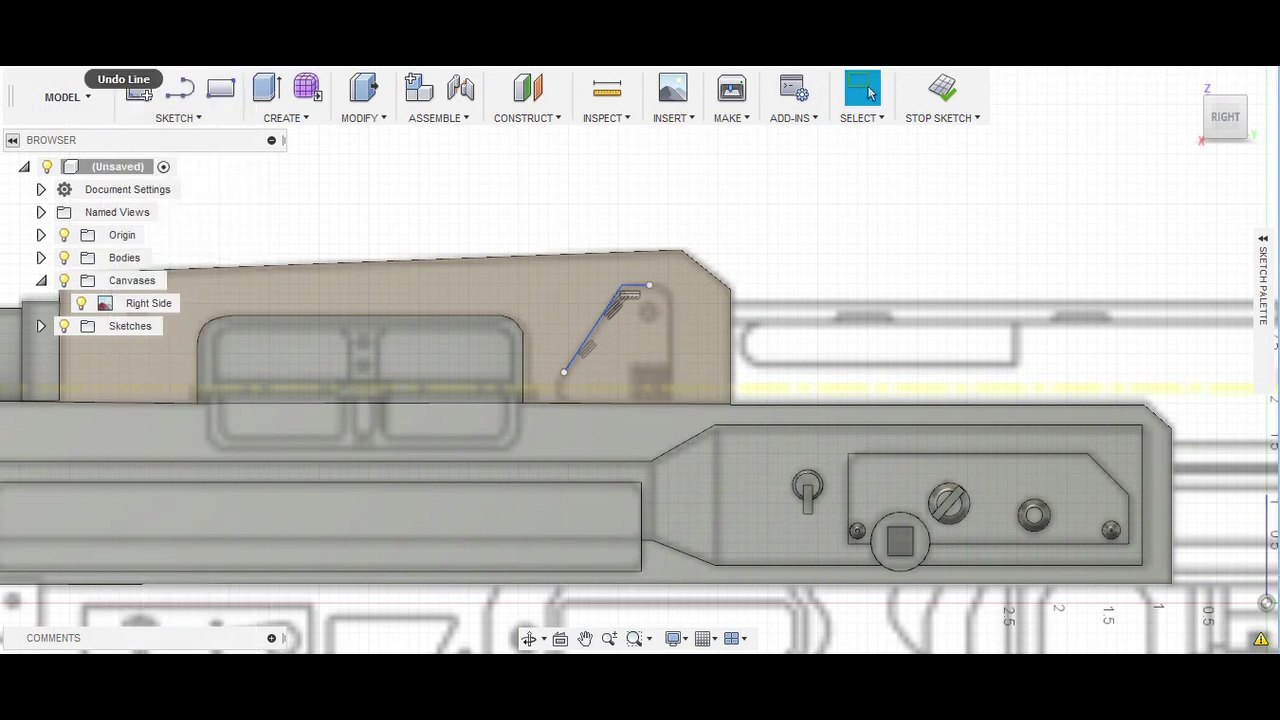
Round the recess's top-right and bottom-left corners with splines and redraw its right and bottom edges
left_click(178, 118)
left_click(310, 322)
left_click(658, 288)
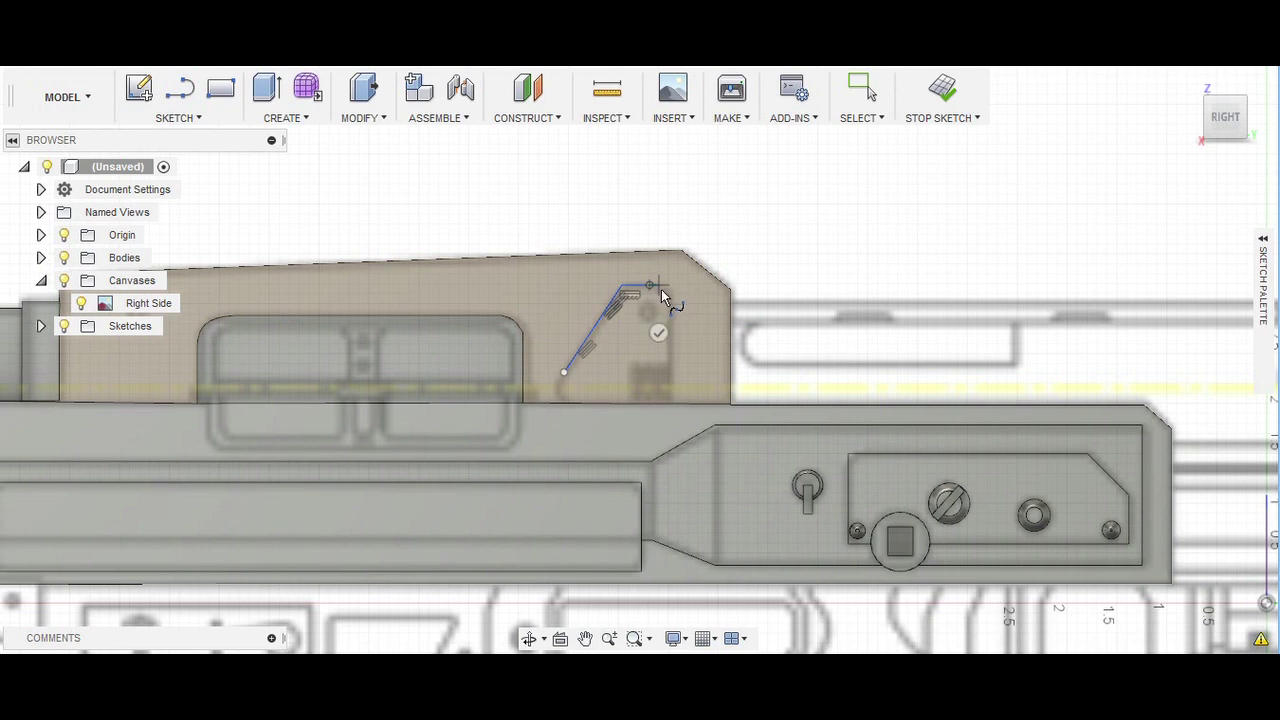
left_click(668, 293)
left_click(671, 318)
key("Return")
left_click(670, 320)
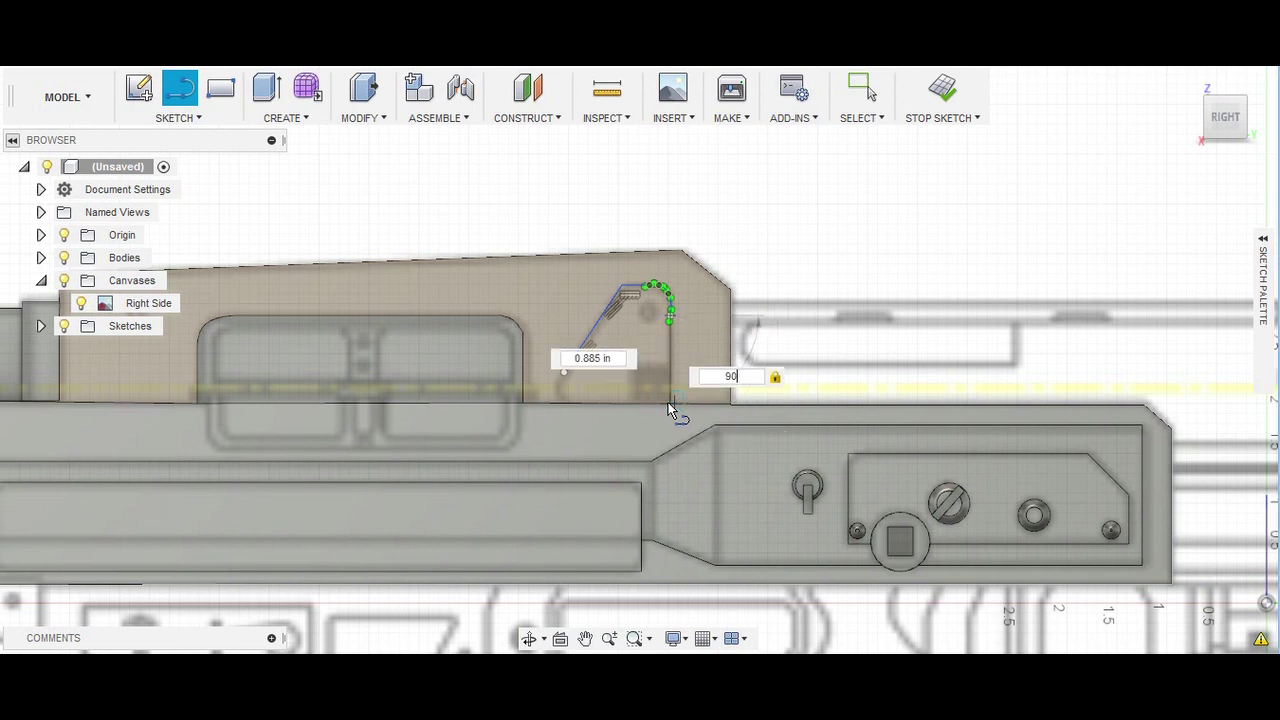
left_click(668, 402)
left_click(582, 401)
key("Escape")
left_click(200, 118)
left_click(320, 313)
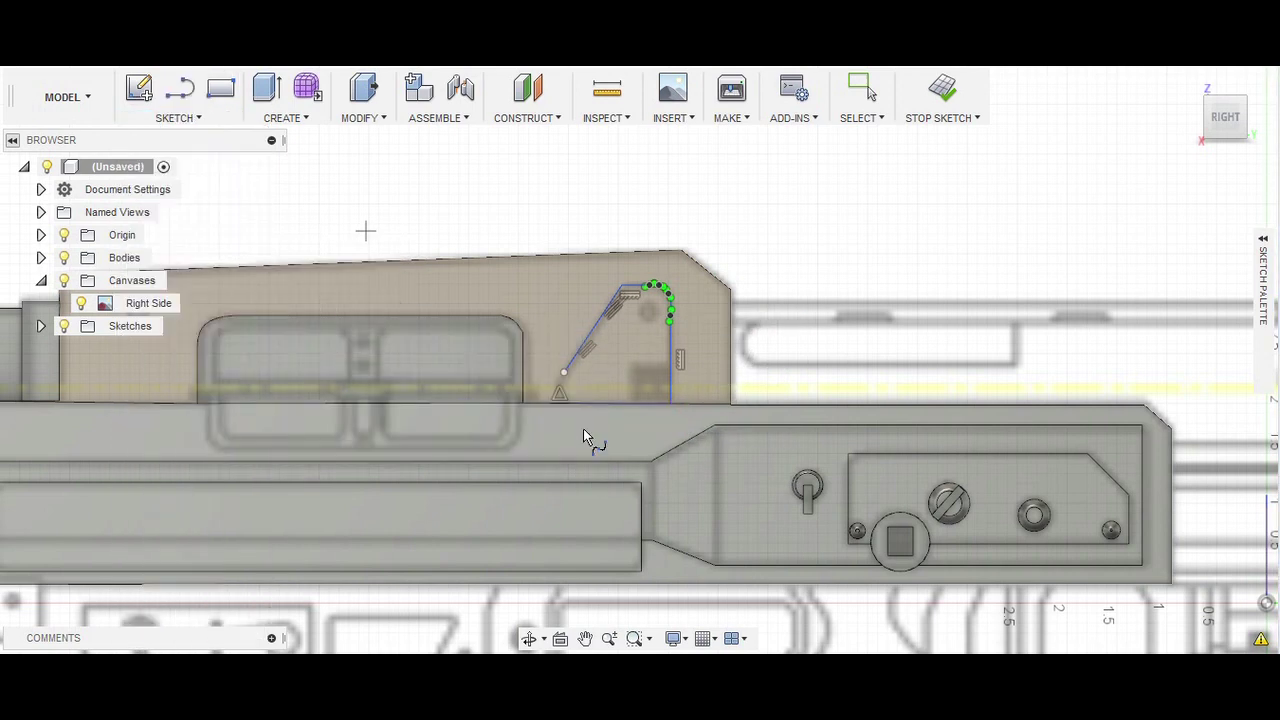
left_click(562, 400)
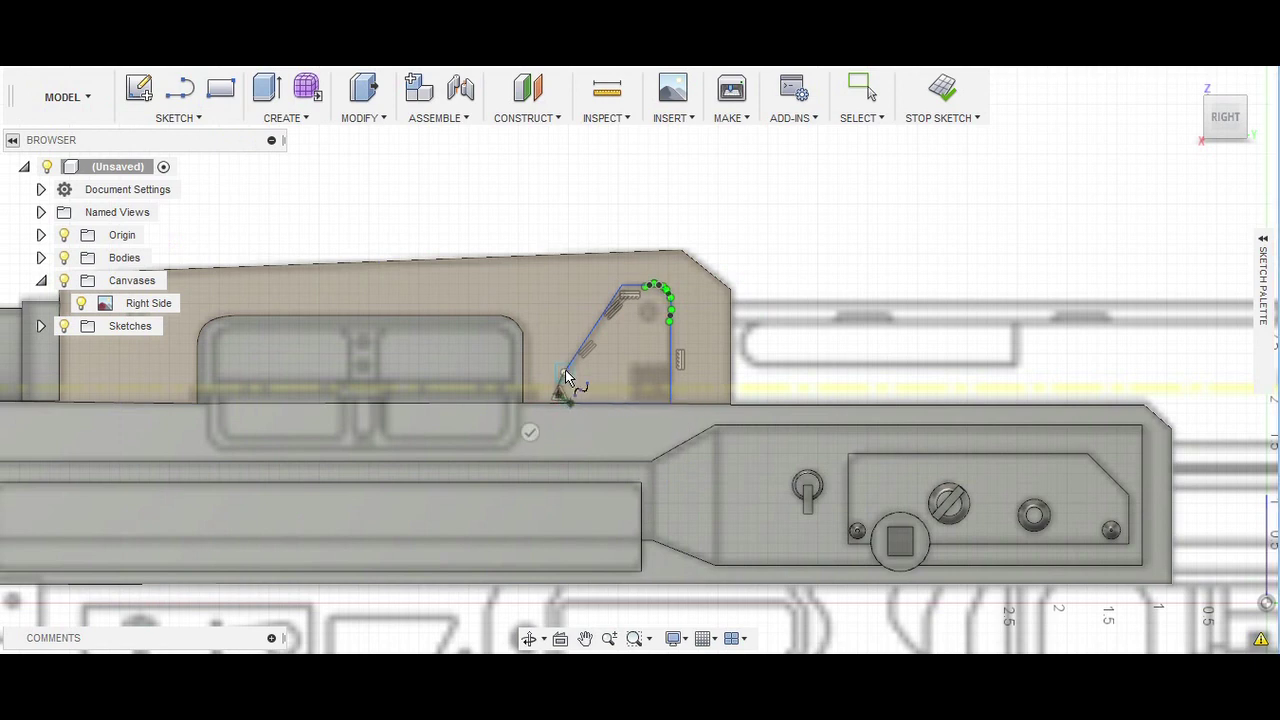
Cut the recess profile 0.08 in deep into the upper body's side
left_click(948, 94)
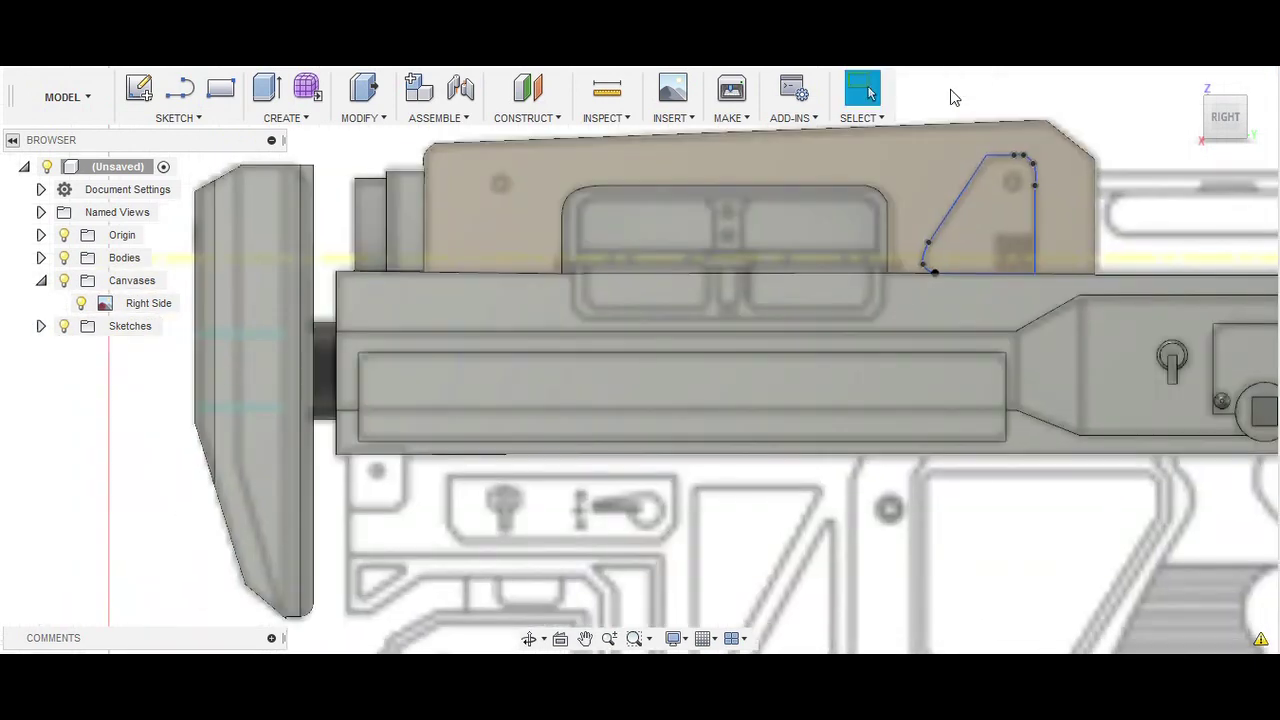
left_click(978, 209)
type("e")
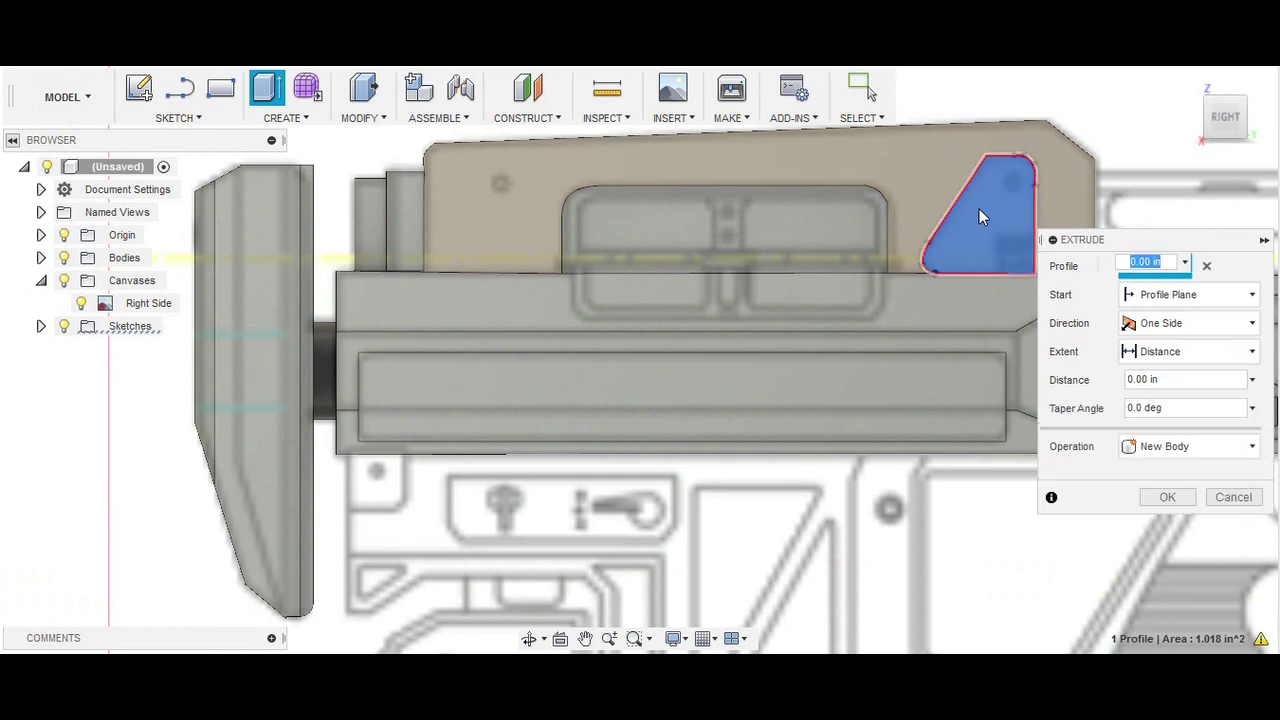
type("-0.08")
key("Return")
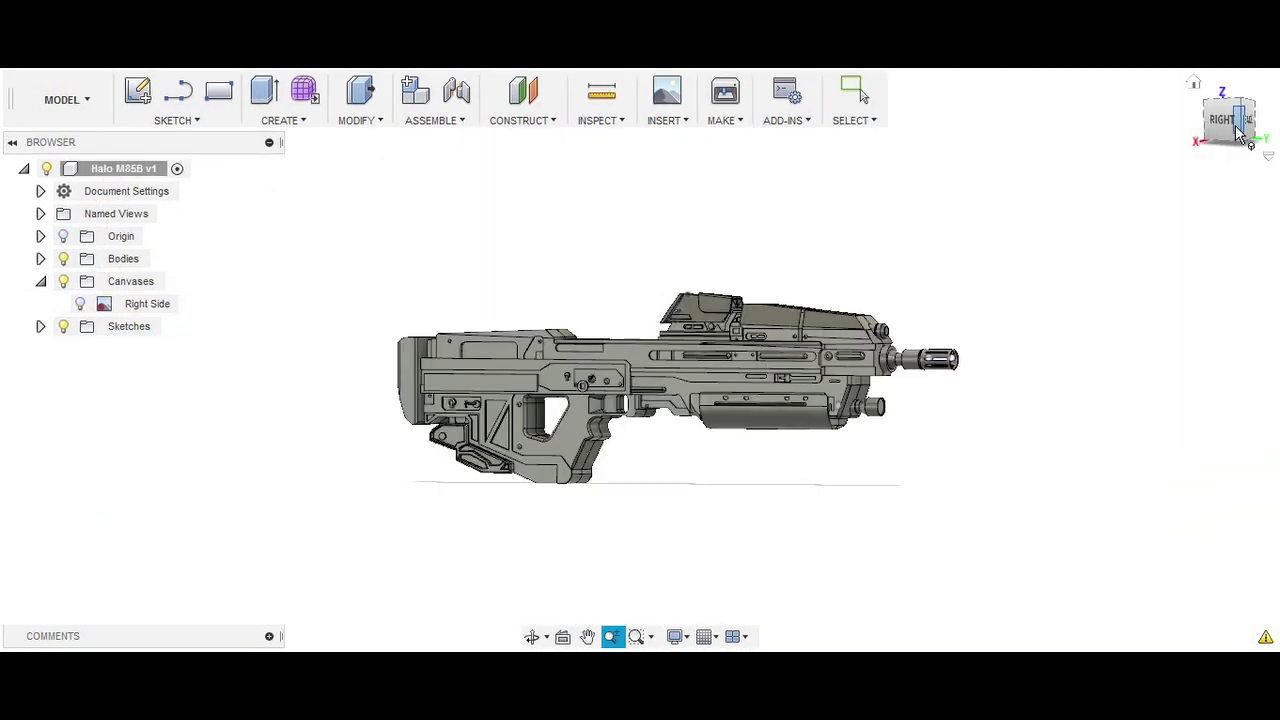
Orbit the finished rifle, snap it to the exact Right view, then orbit slightly out of it
left_click_drag(1238, 135, 1230, 135)
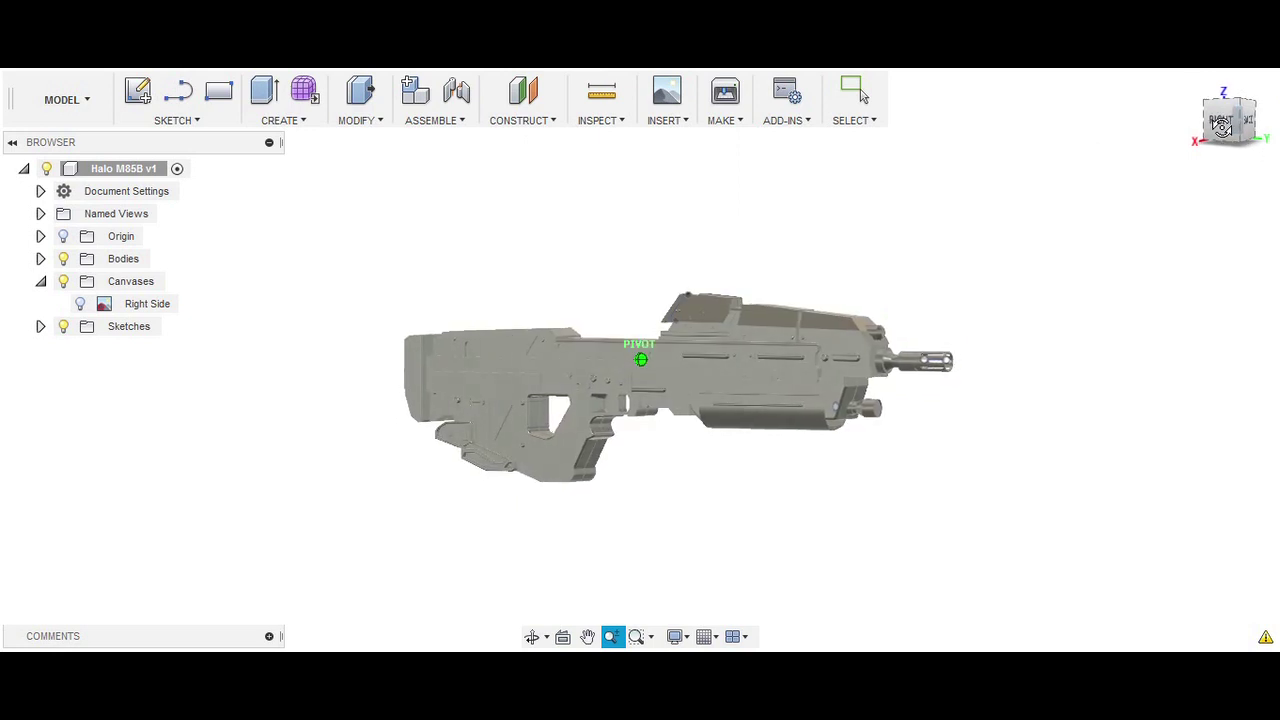
mouse_move(640, 358)
middle_mouse_down("shift")
mouse_move(660, 360)
mouse_move(645, 358)
middle_mouse_up("shift")
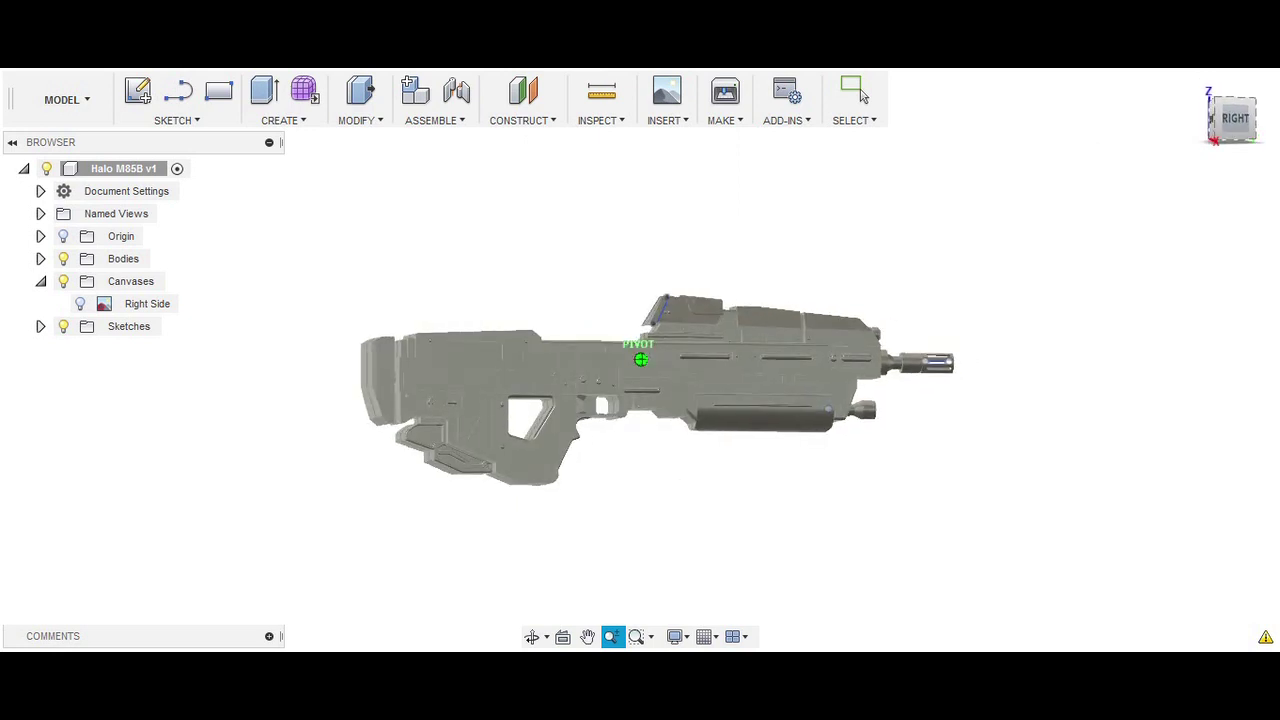
left_click(1230, 136)
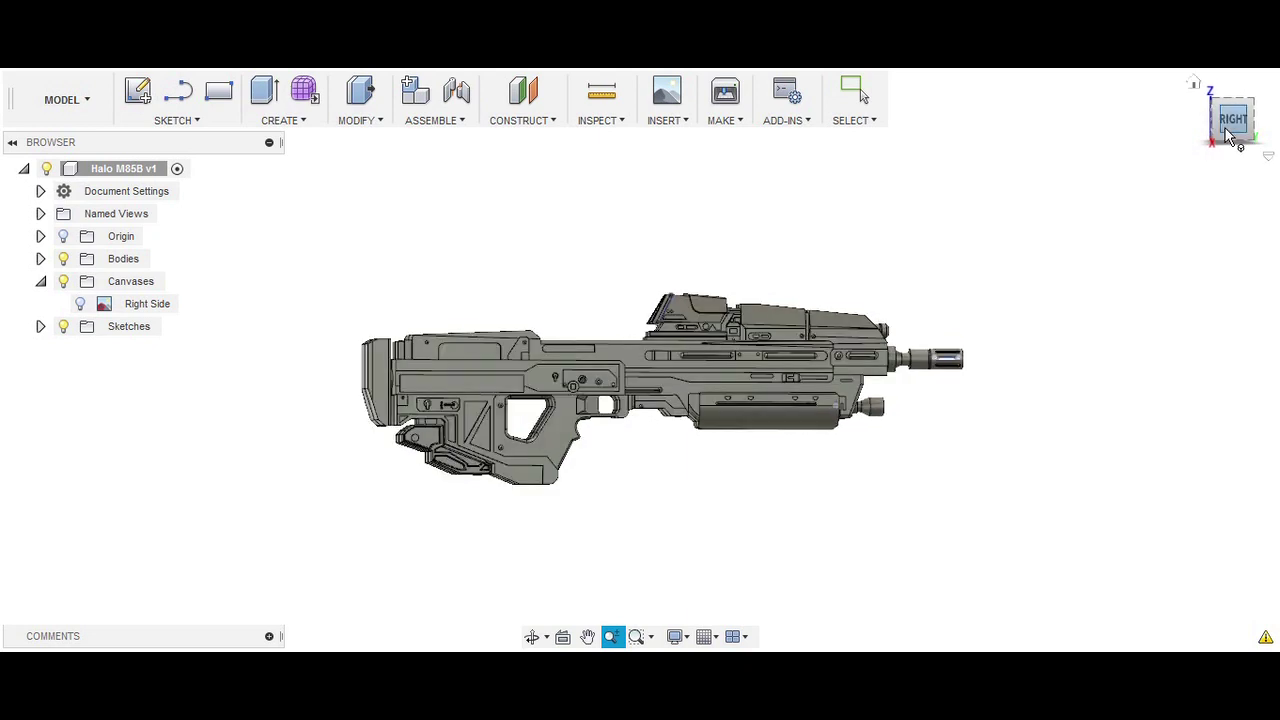
left_click_drag(1230, 136, 1260, 130)
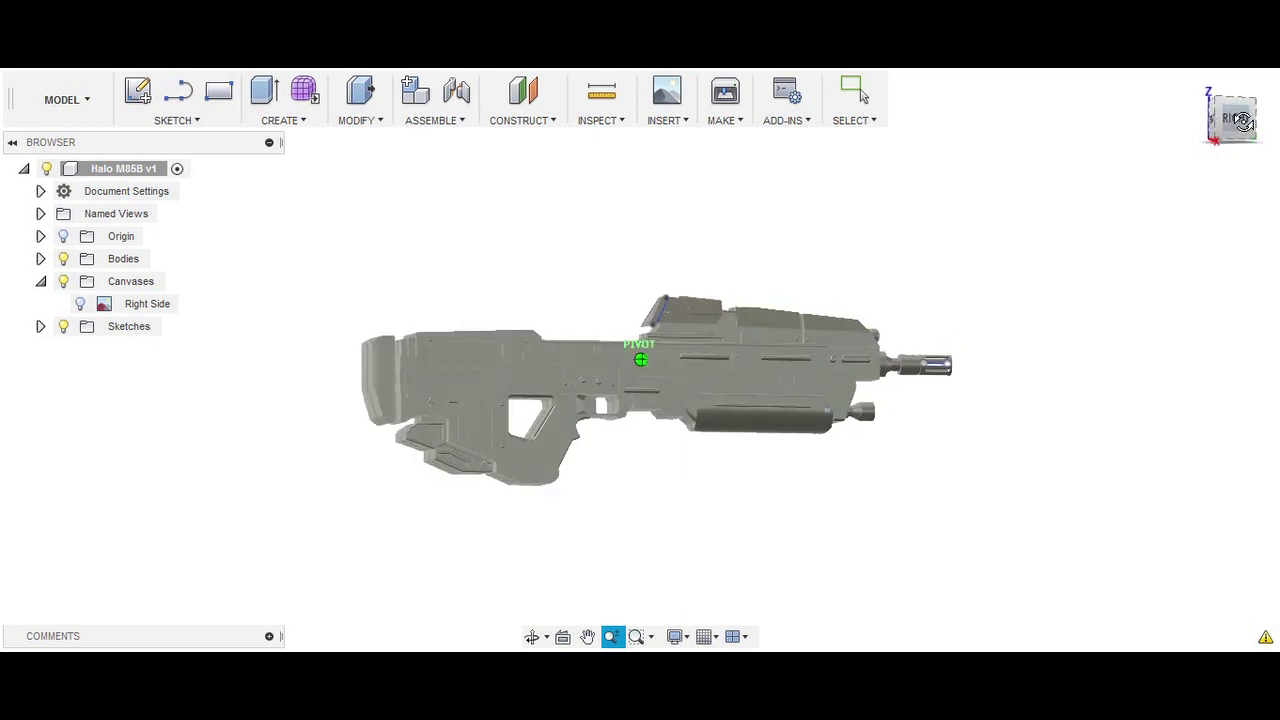